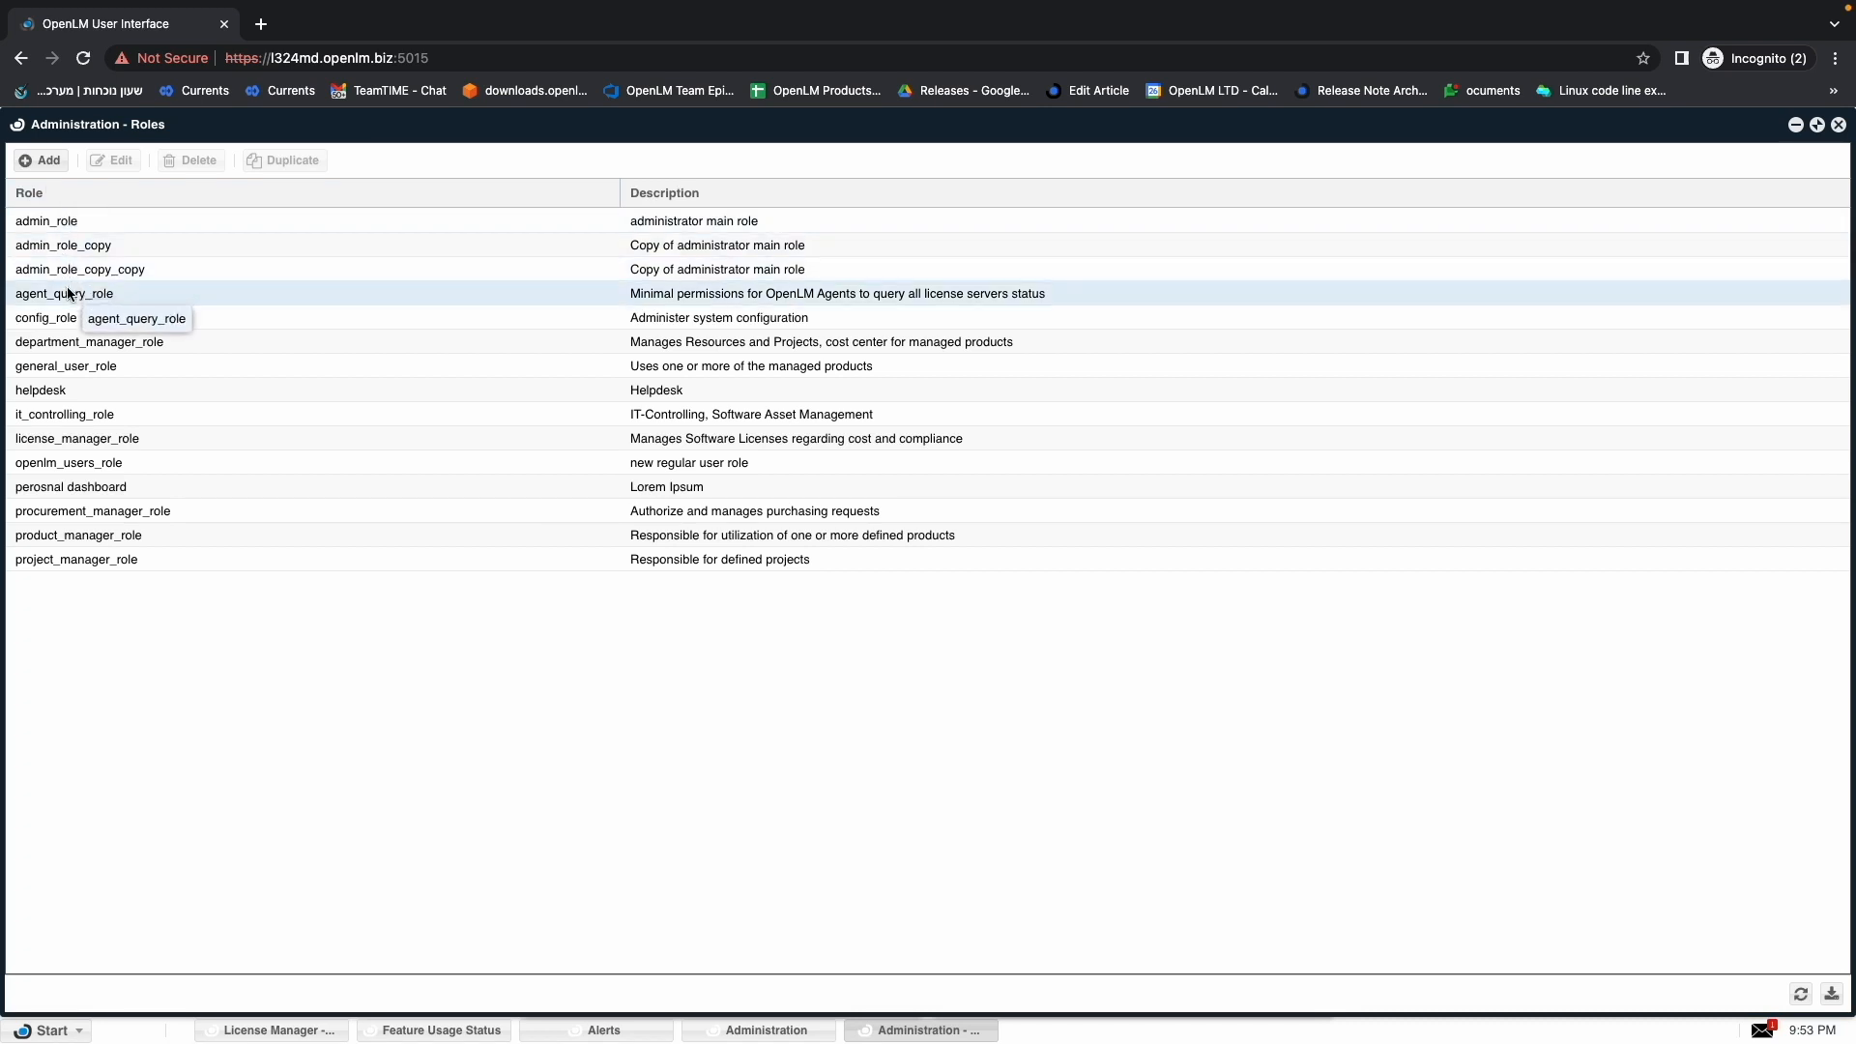
Duplicate the general_user_role role.
left_click(83, 370)
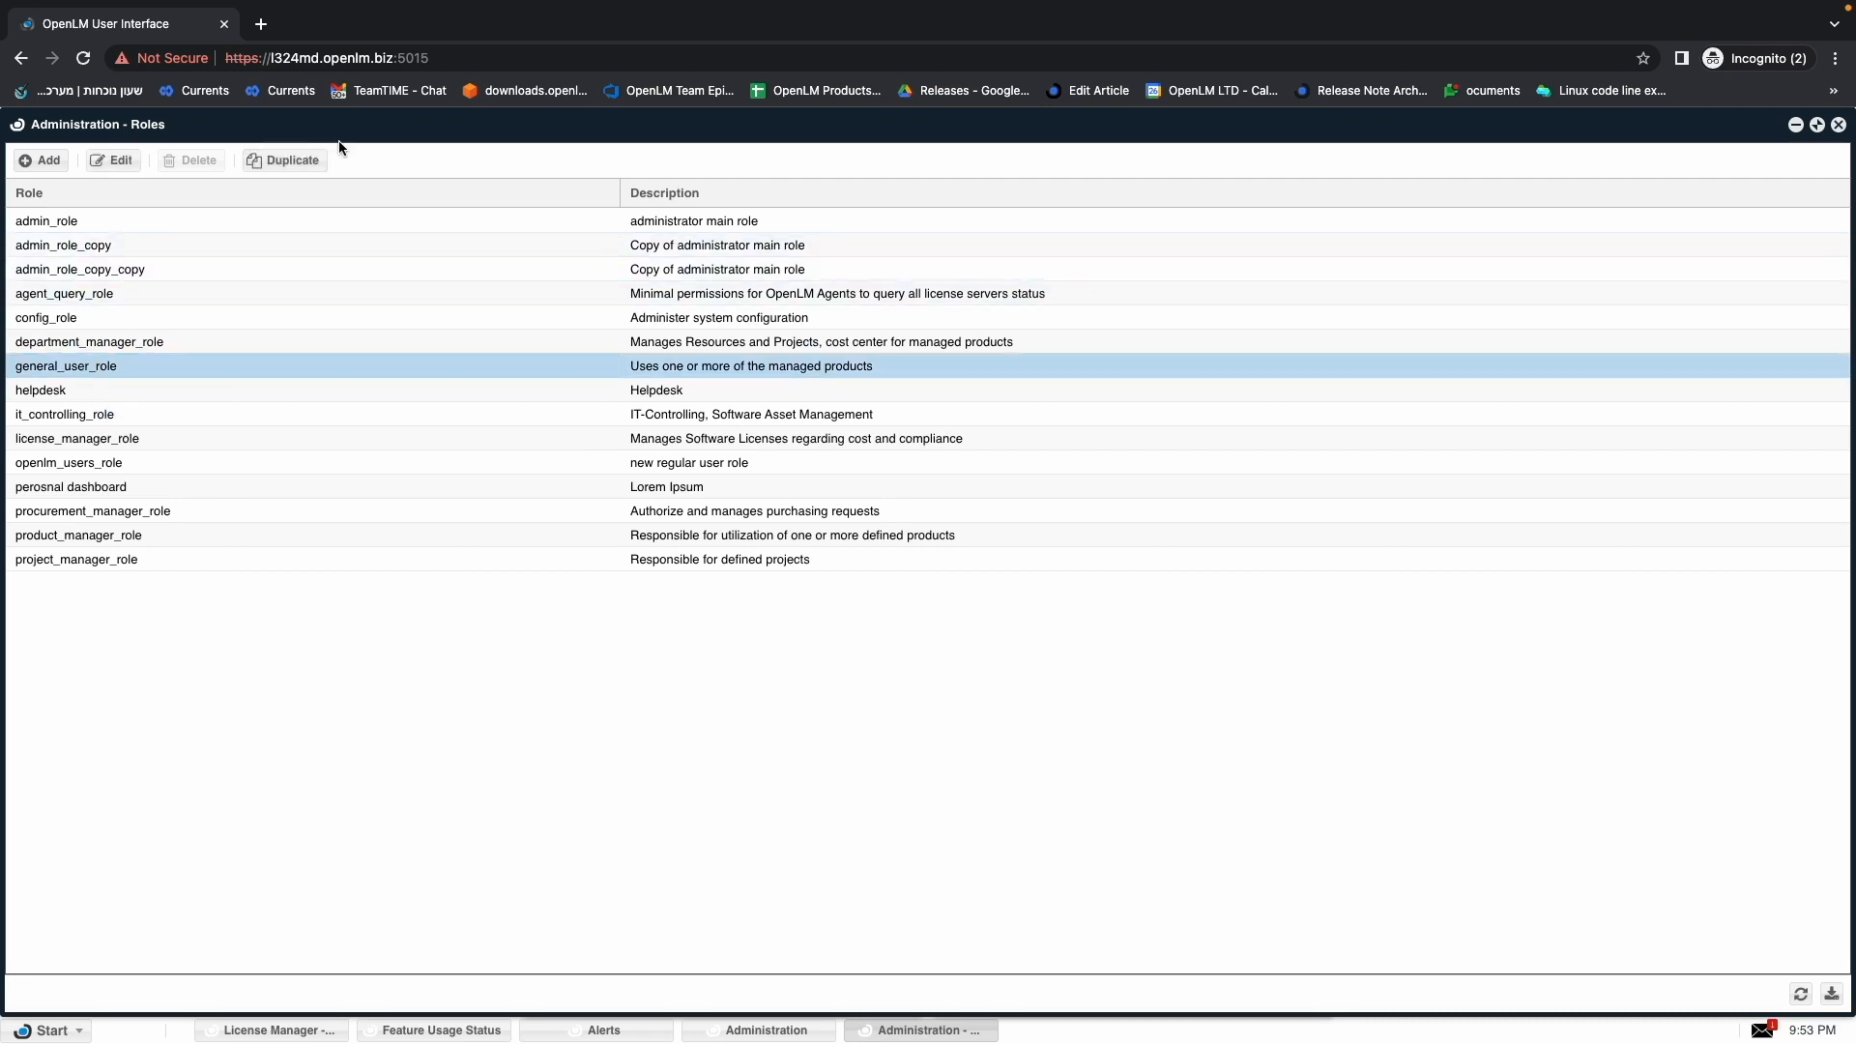
left_click(309, 162)
left_click(888, 609)
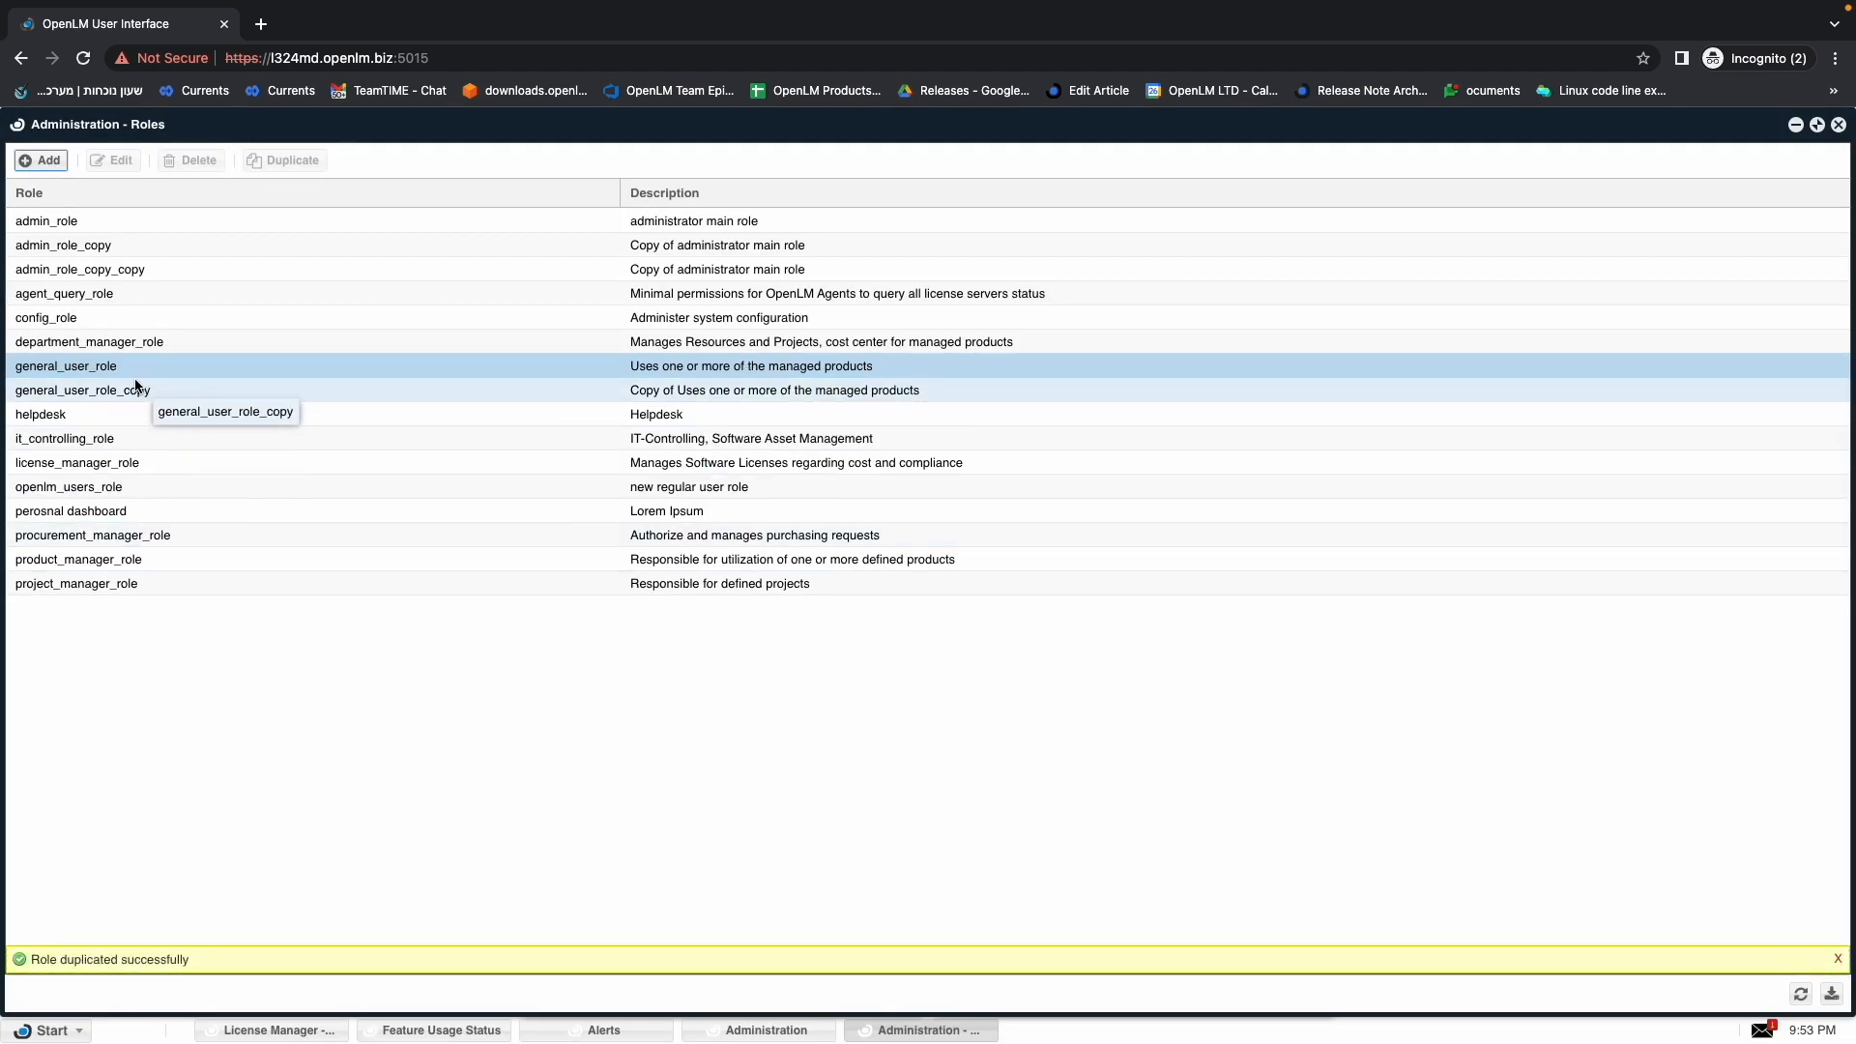
Open the details of general_user_role_copy in a maximized window and examine its list of resources and their permissions.
double_click(135, 390)
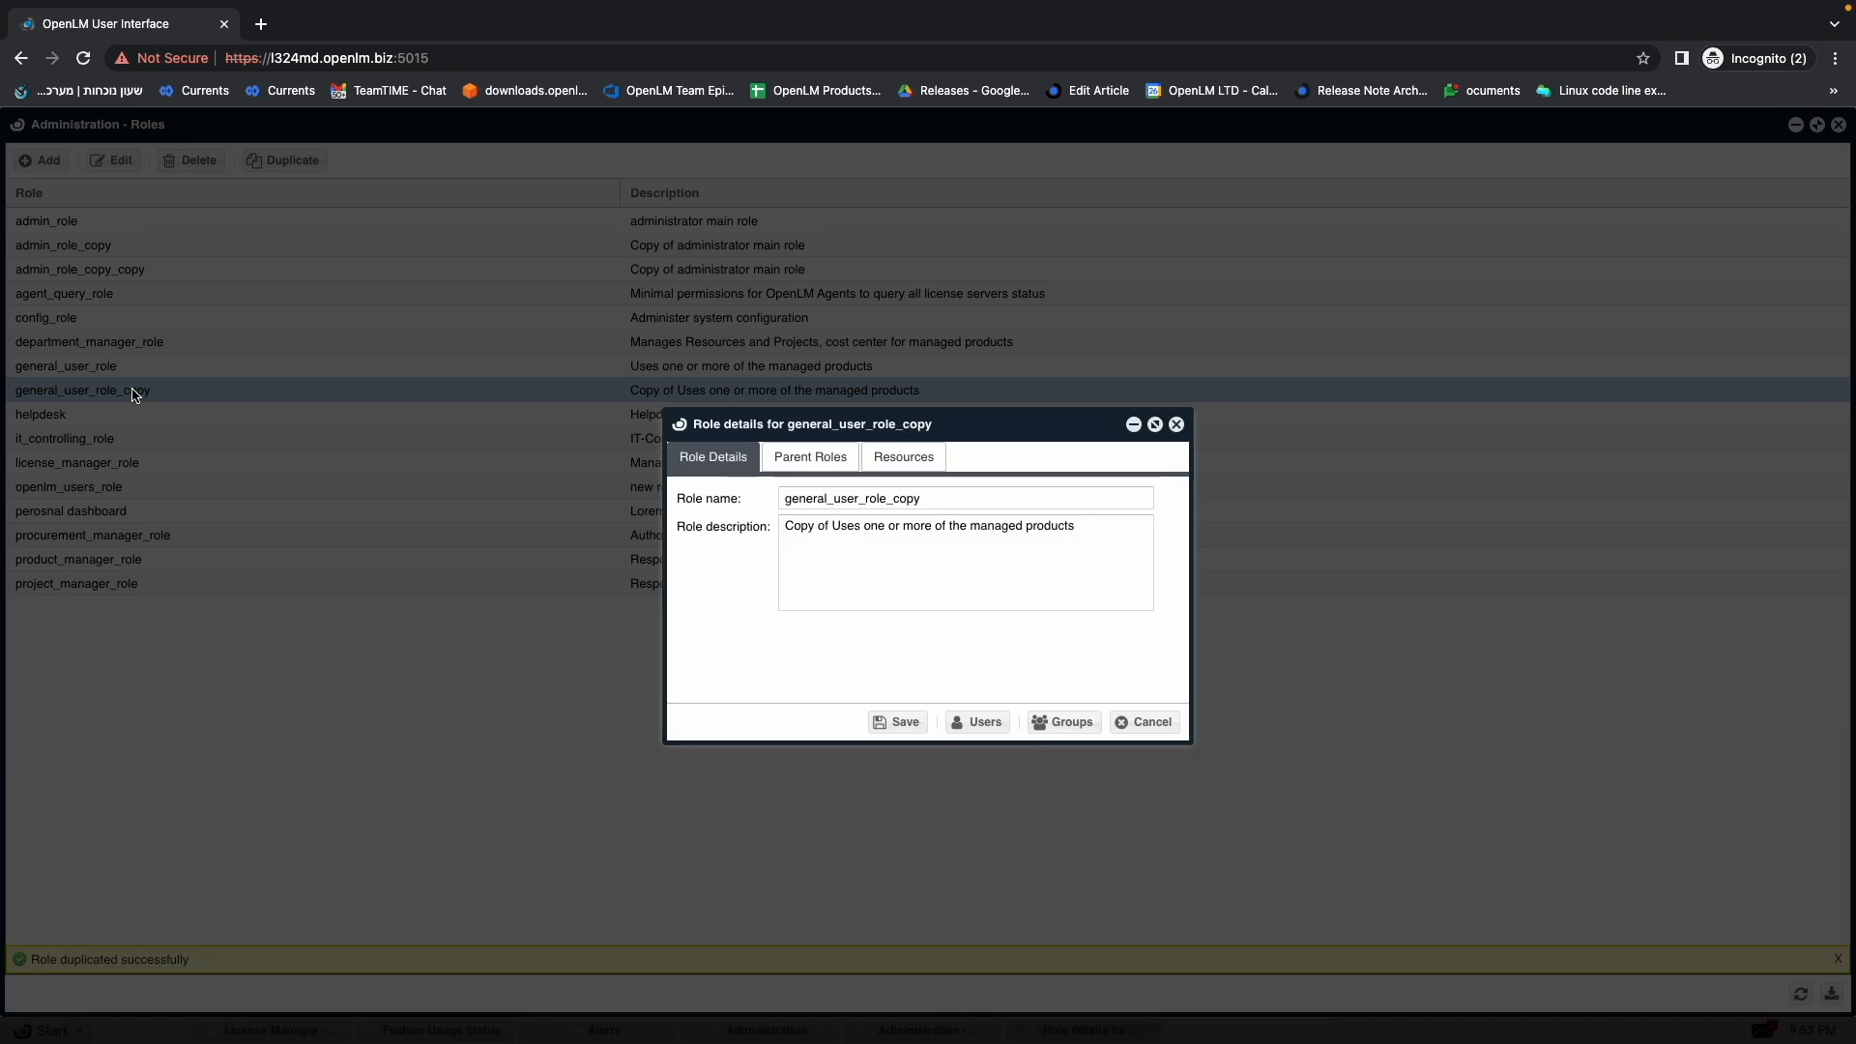
left_click(1155, 424)
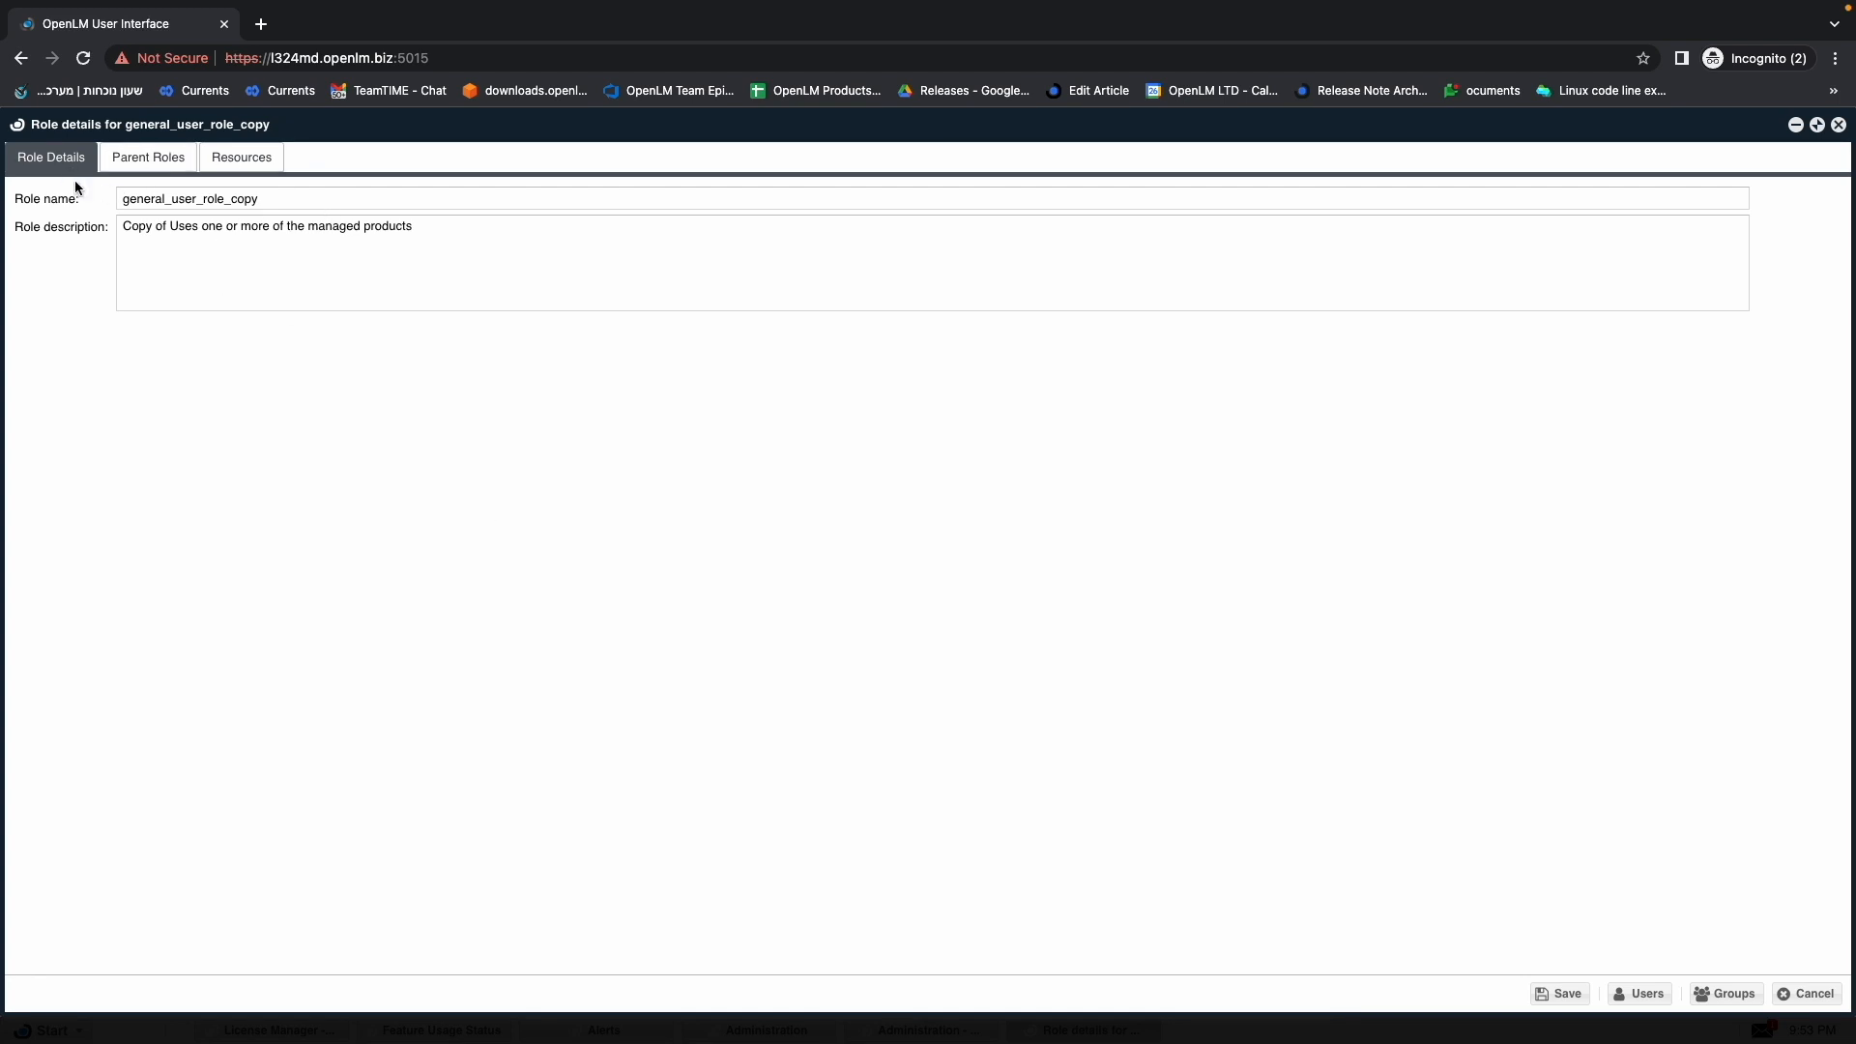
left_click(233, 166)
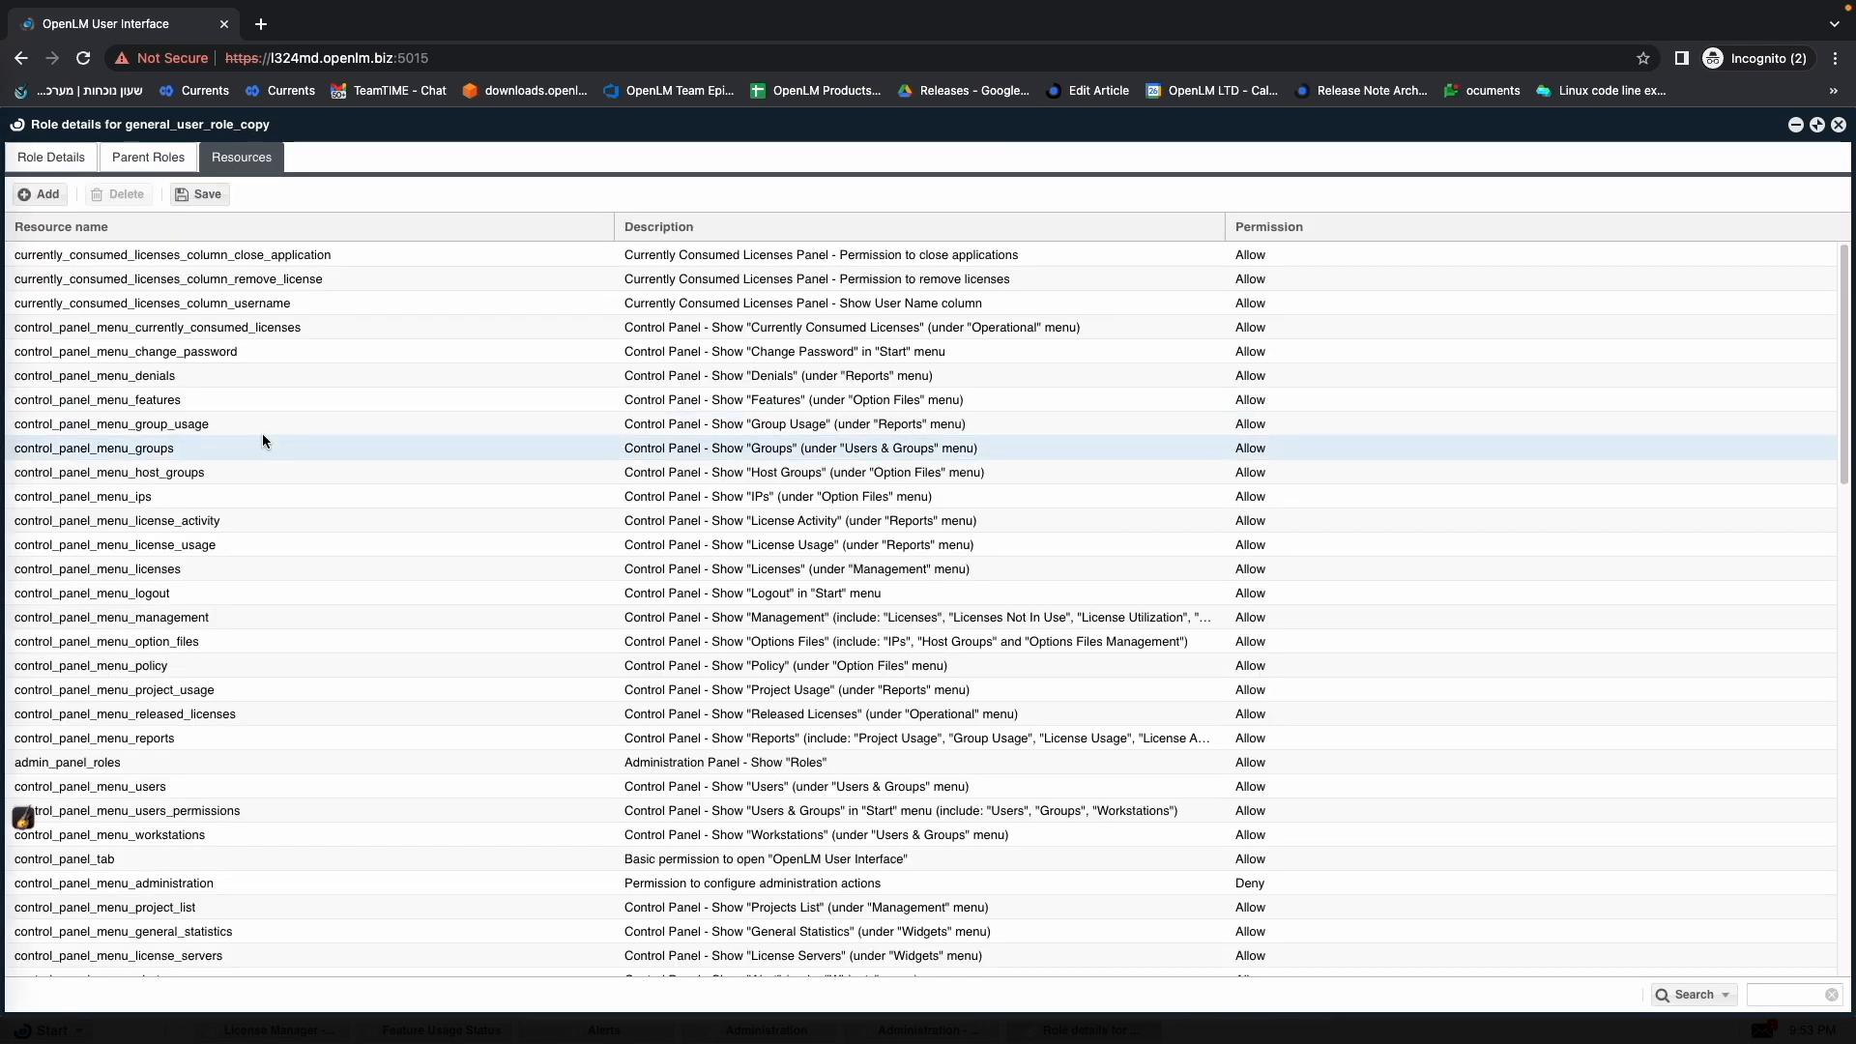
scroll(263, 435, "down", 10)
scroll(263, 441, "up", 10)
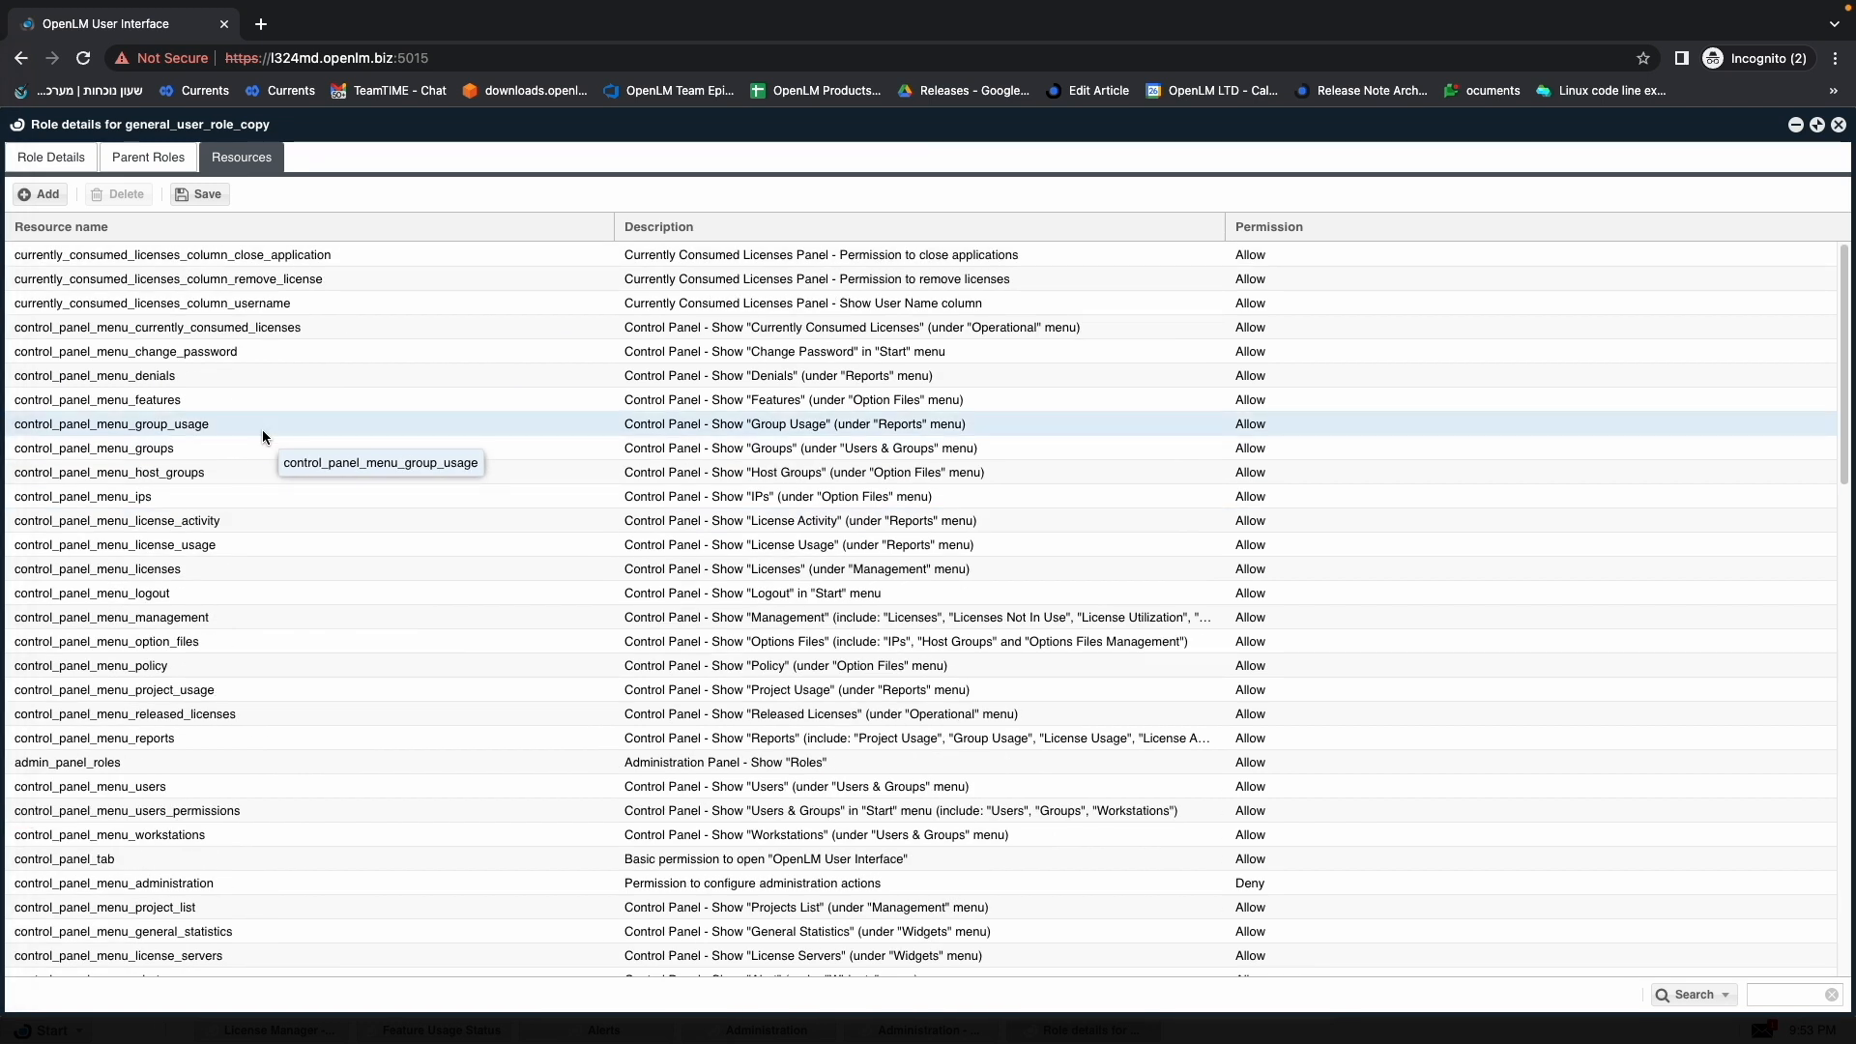
scroll(263, 435, "down", 10)
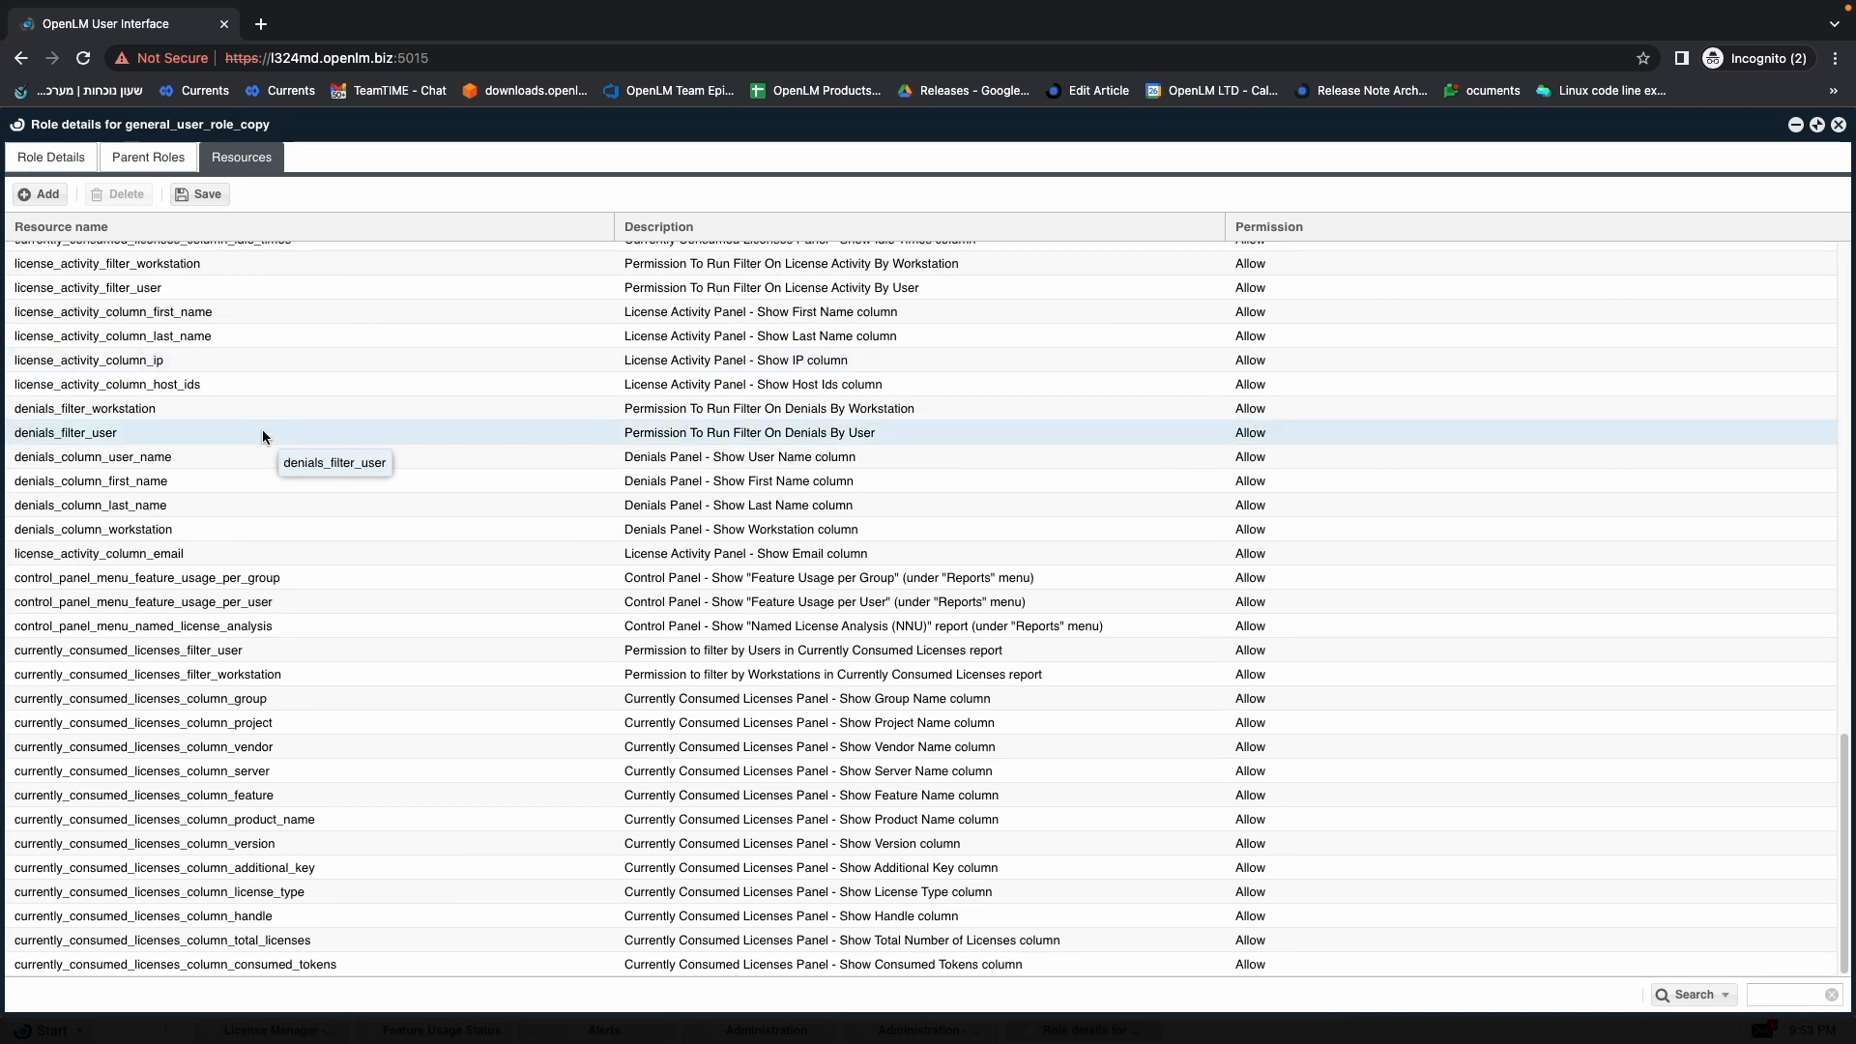
scroll(263, 429, "up", 3)
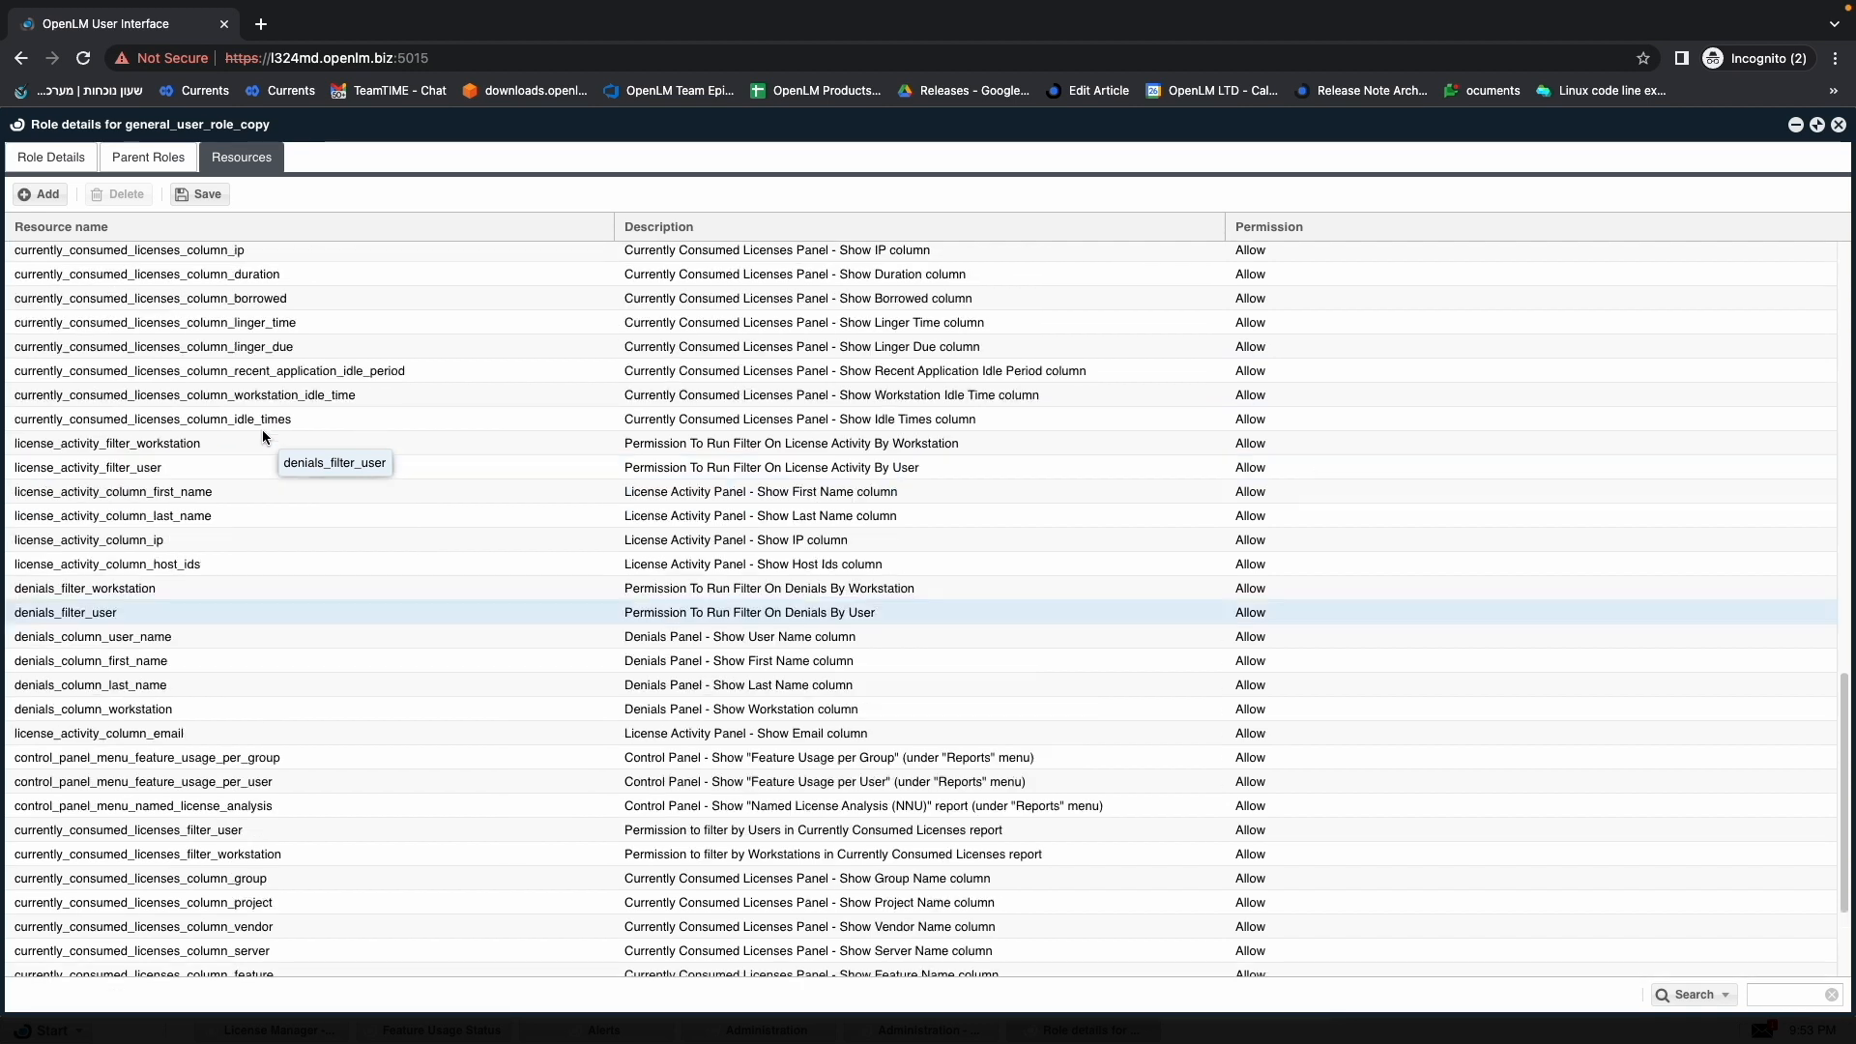
scroll(263, 433, "up", 8)
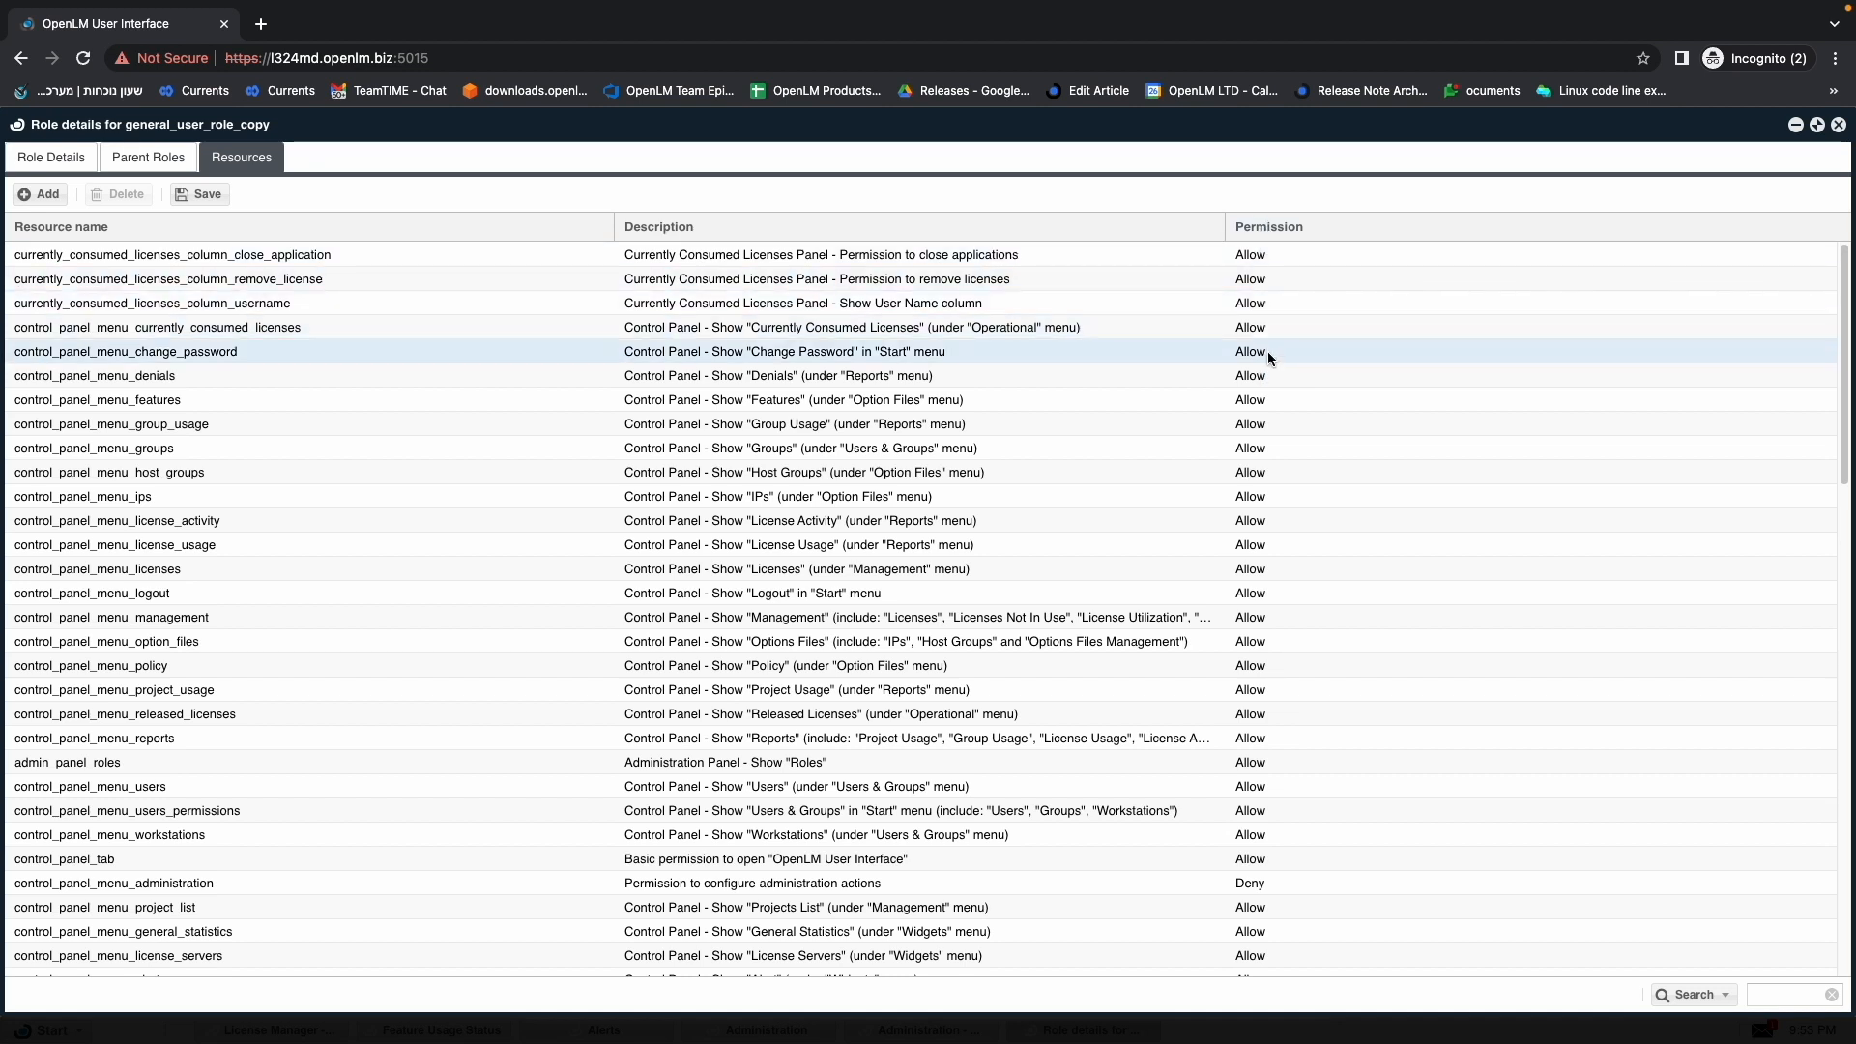
scroll(1267, 358, "down", 5)
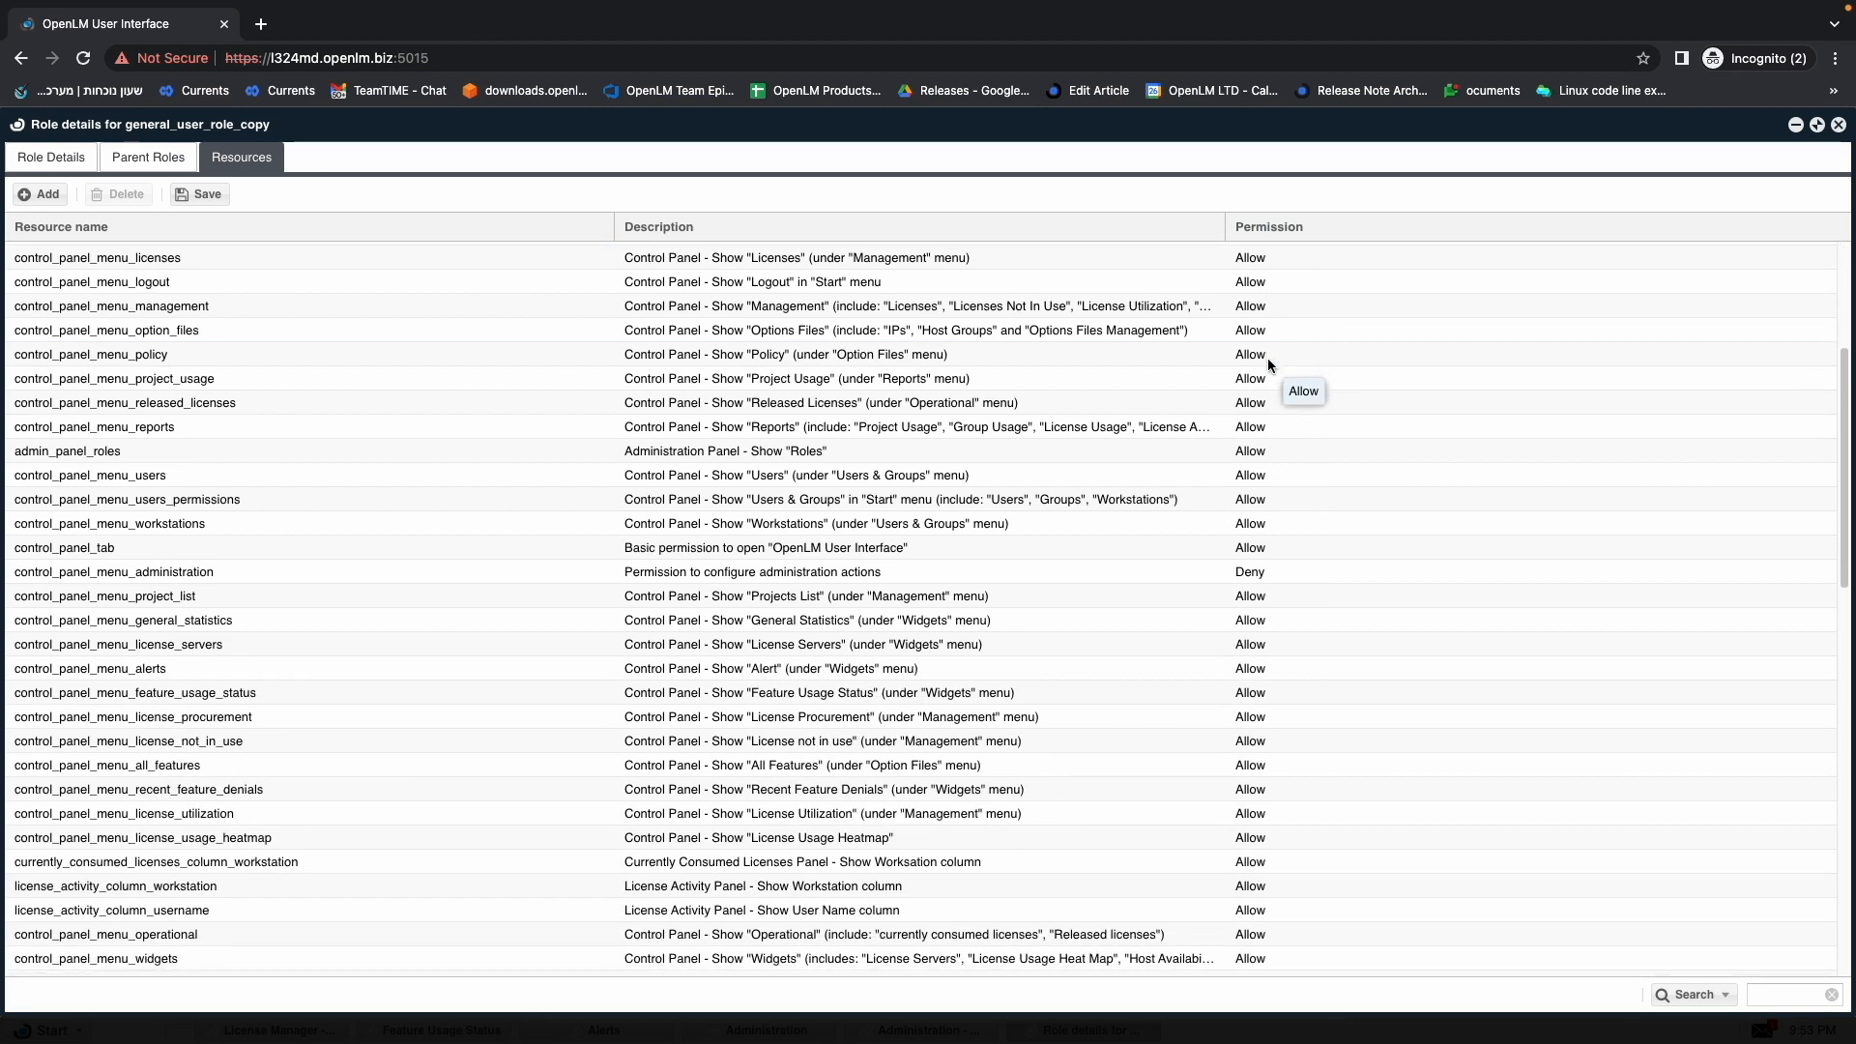
scroll(1267, 357, "down", 10)
scroll(1268, 358, "down", 1)
View the permission options available for the currently_consumed_licenses_column_last_name resource.
left_click(1289, 441)
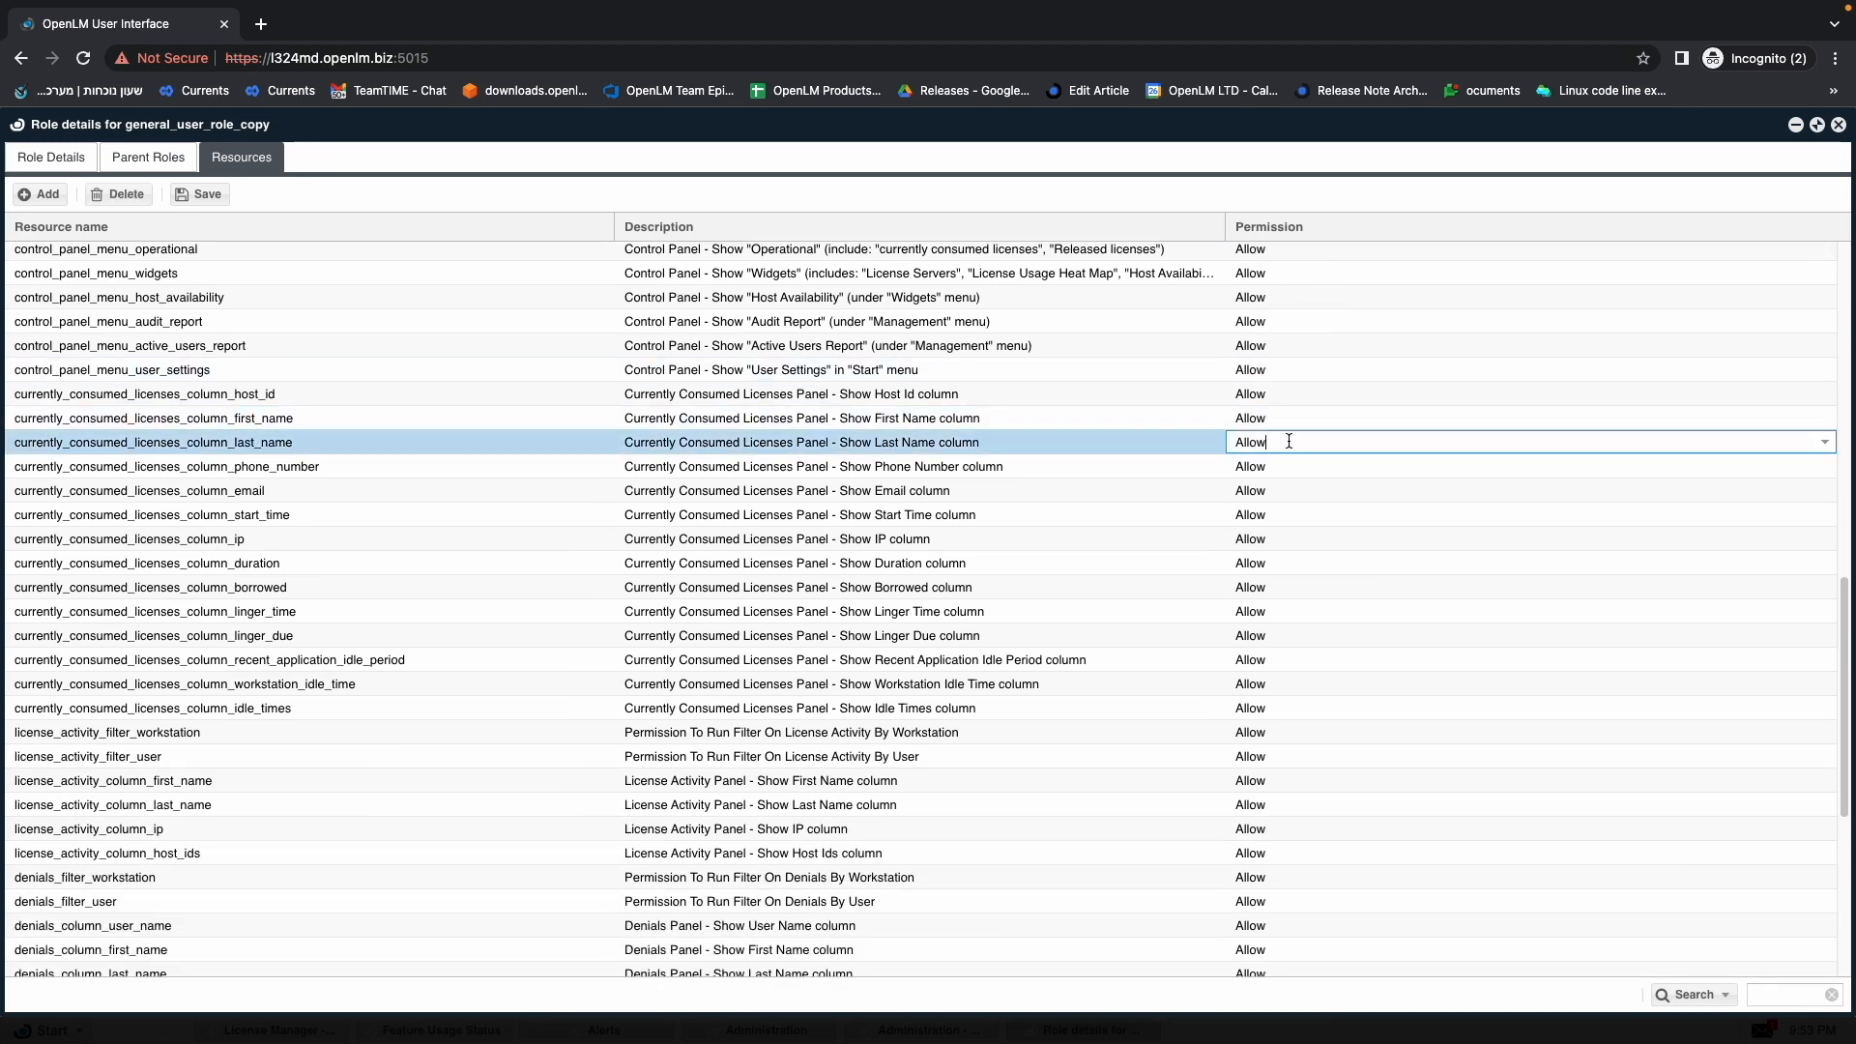
left_click(1828, 445)
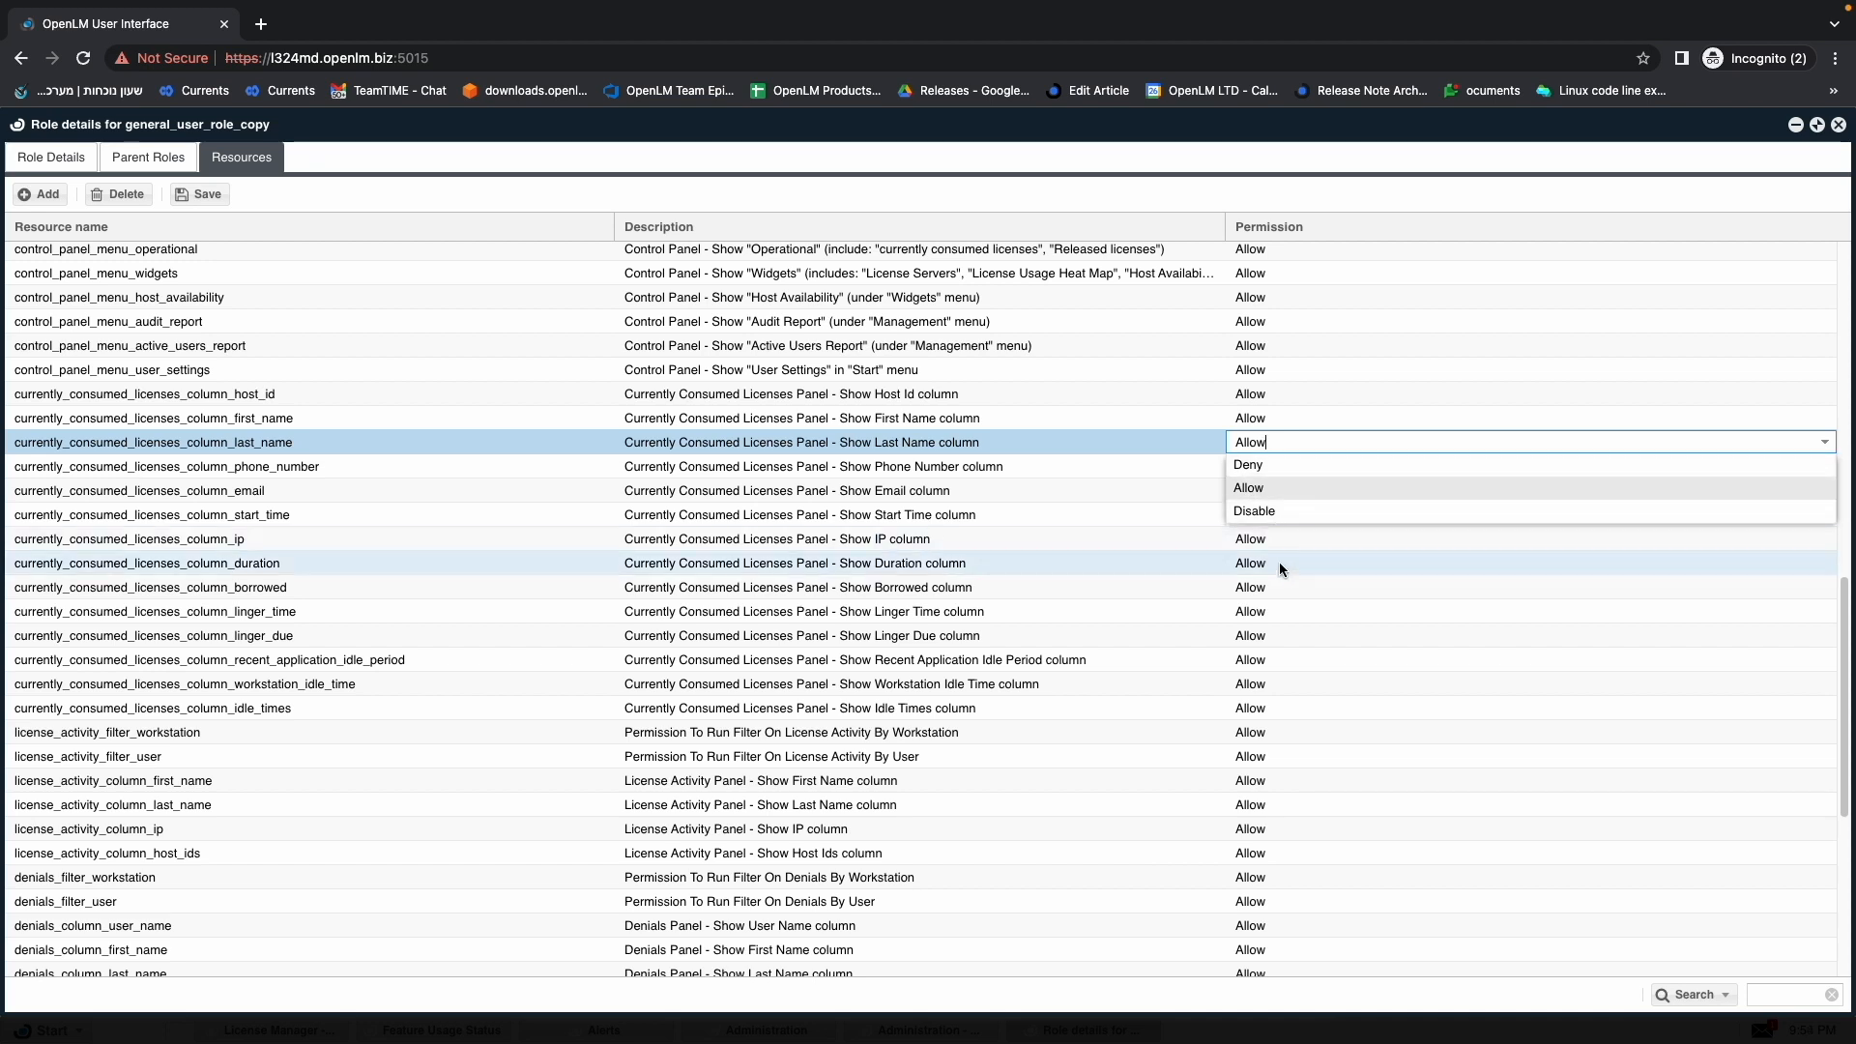
scroll(1140, 577, "down", 5)
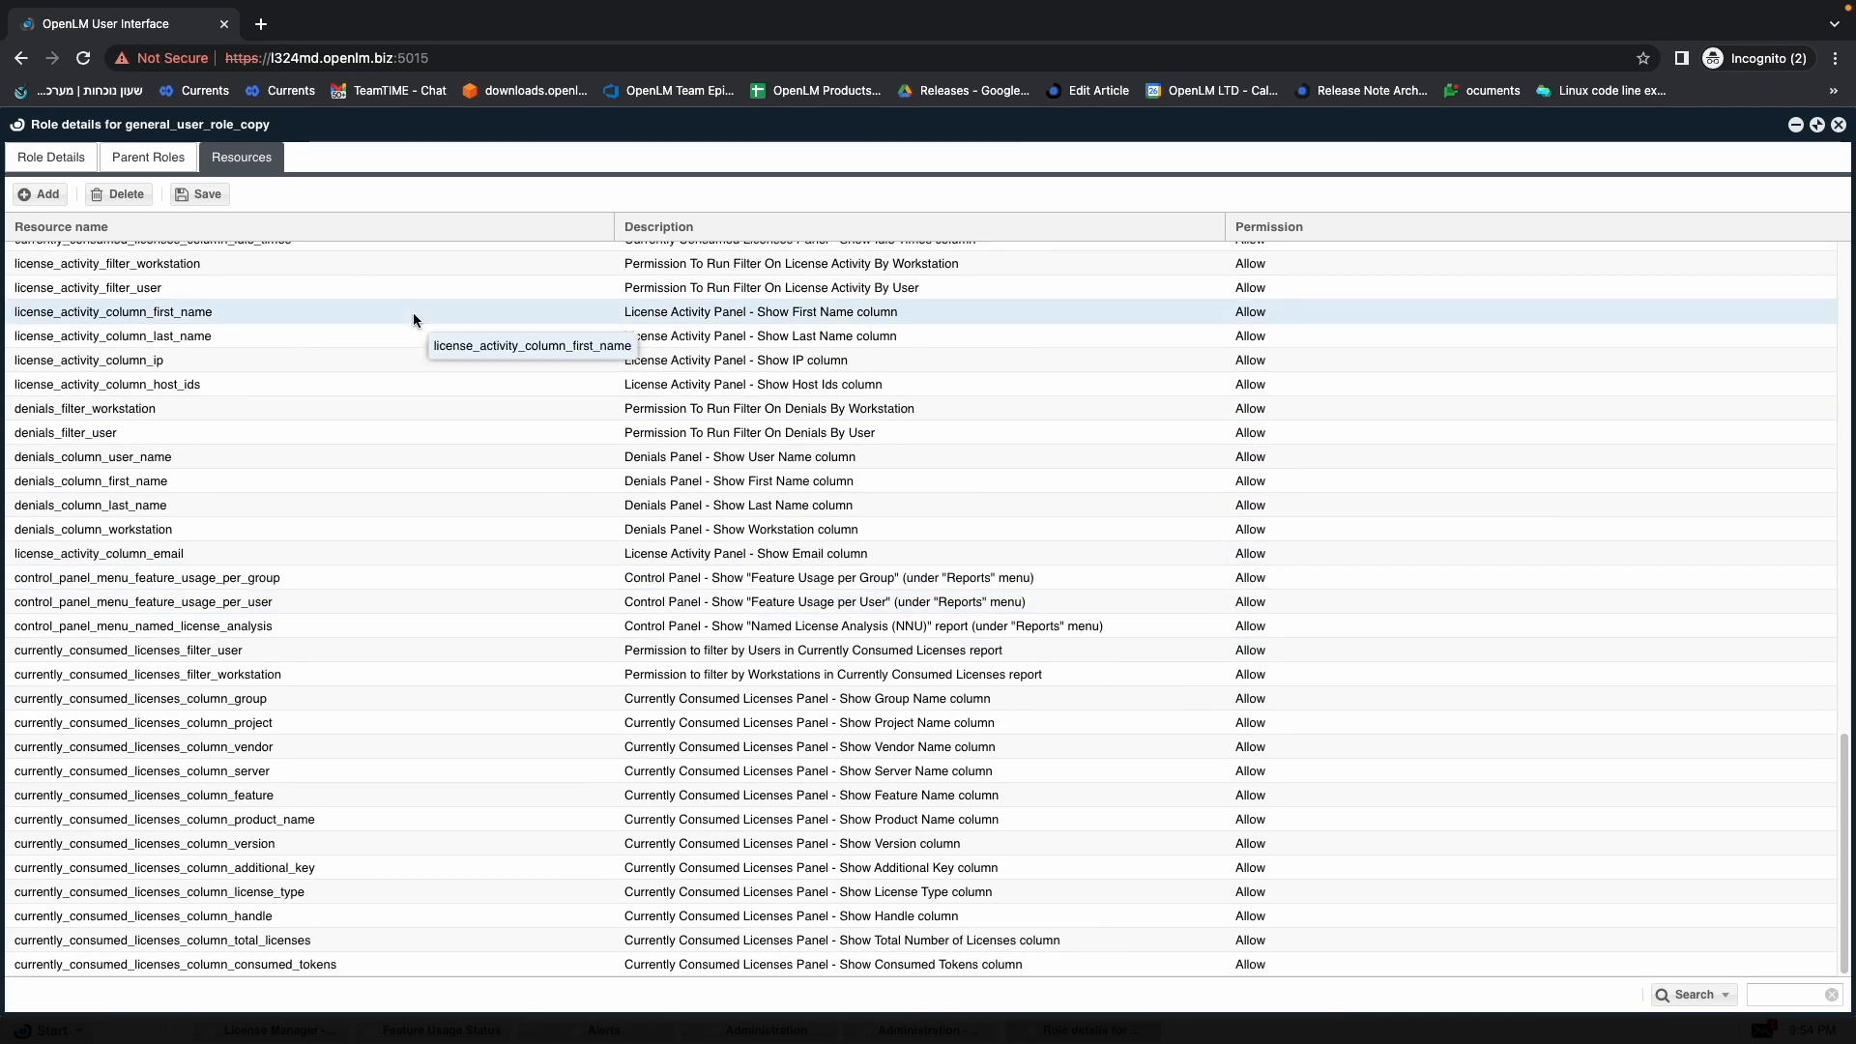
Search the available resources for "gr" and add delete_group to the general_user_role_copy role.
left_click(39, 194)
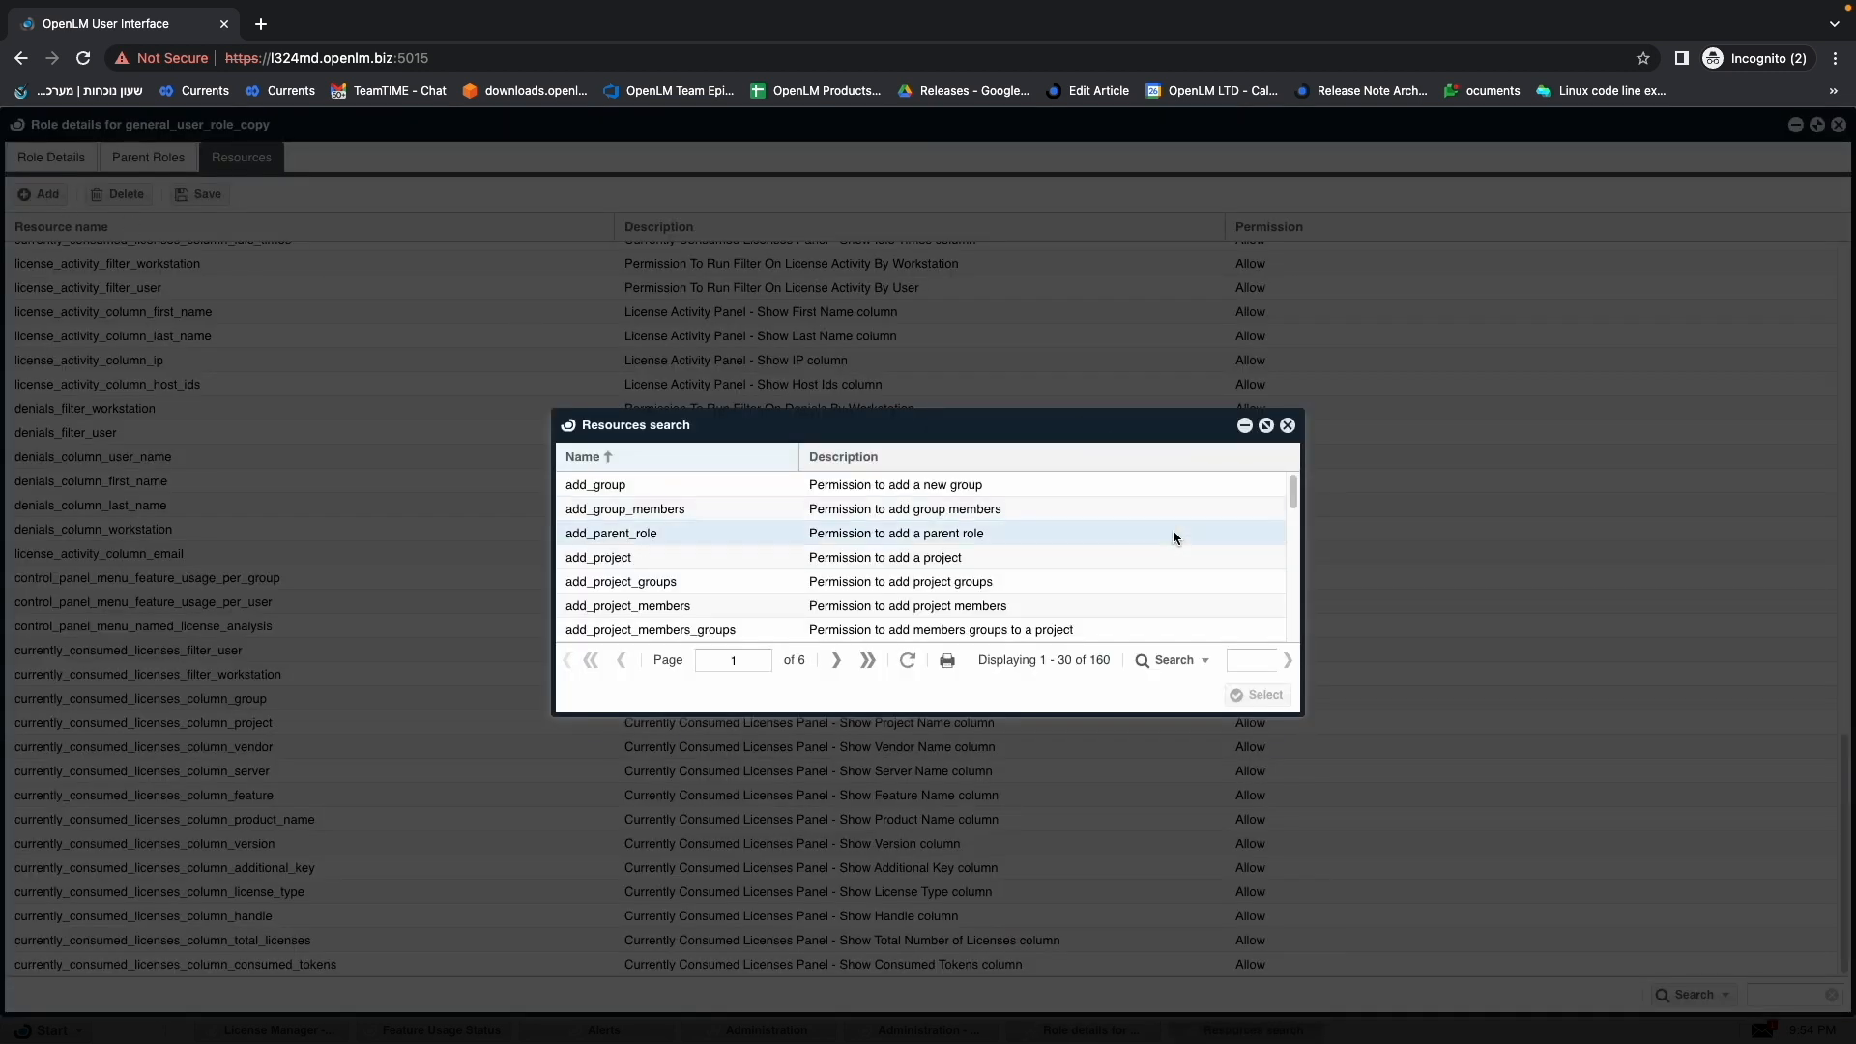
scroll(1173, 530, "down", 1)
scroll(1173, 530, "down", 6)
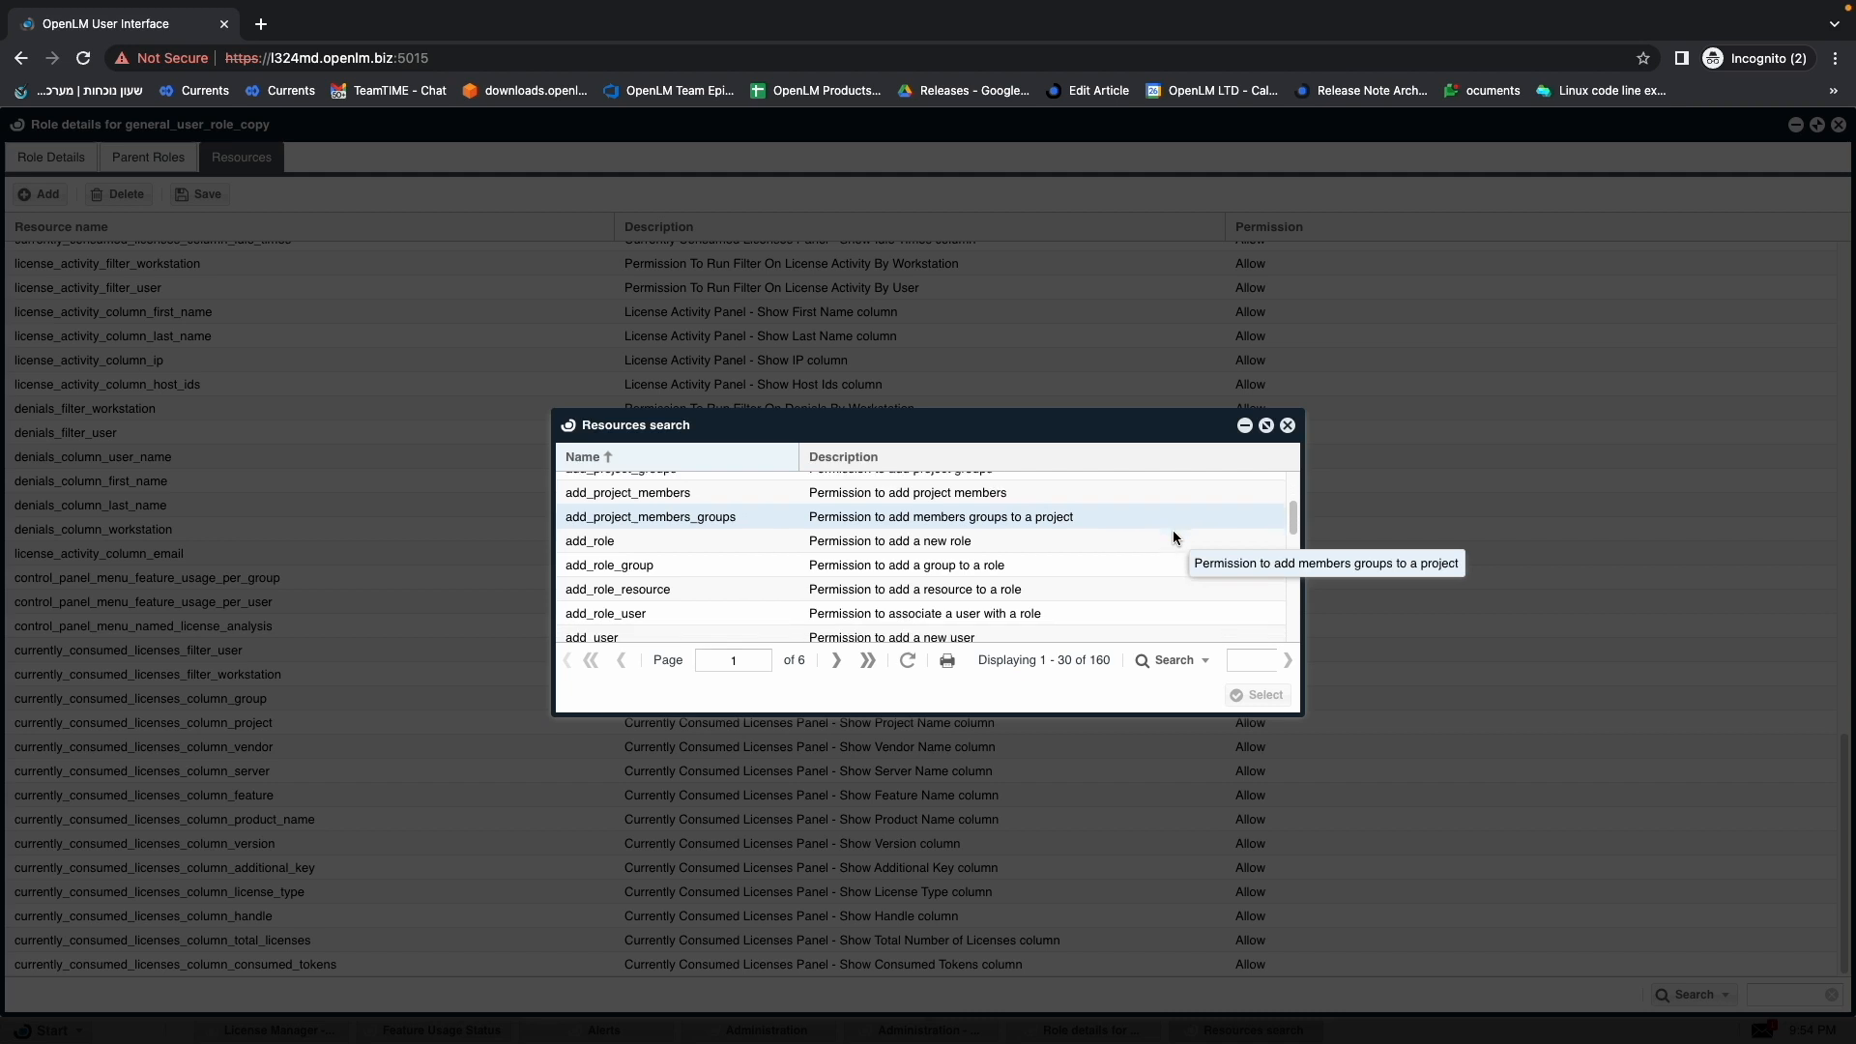
scroll(1173, 531, "down", 2)
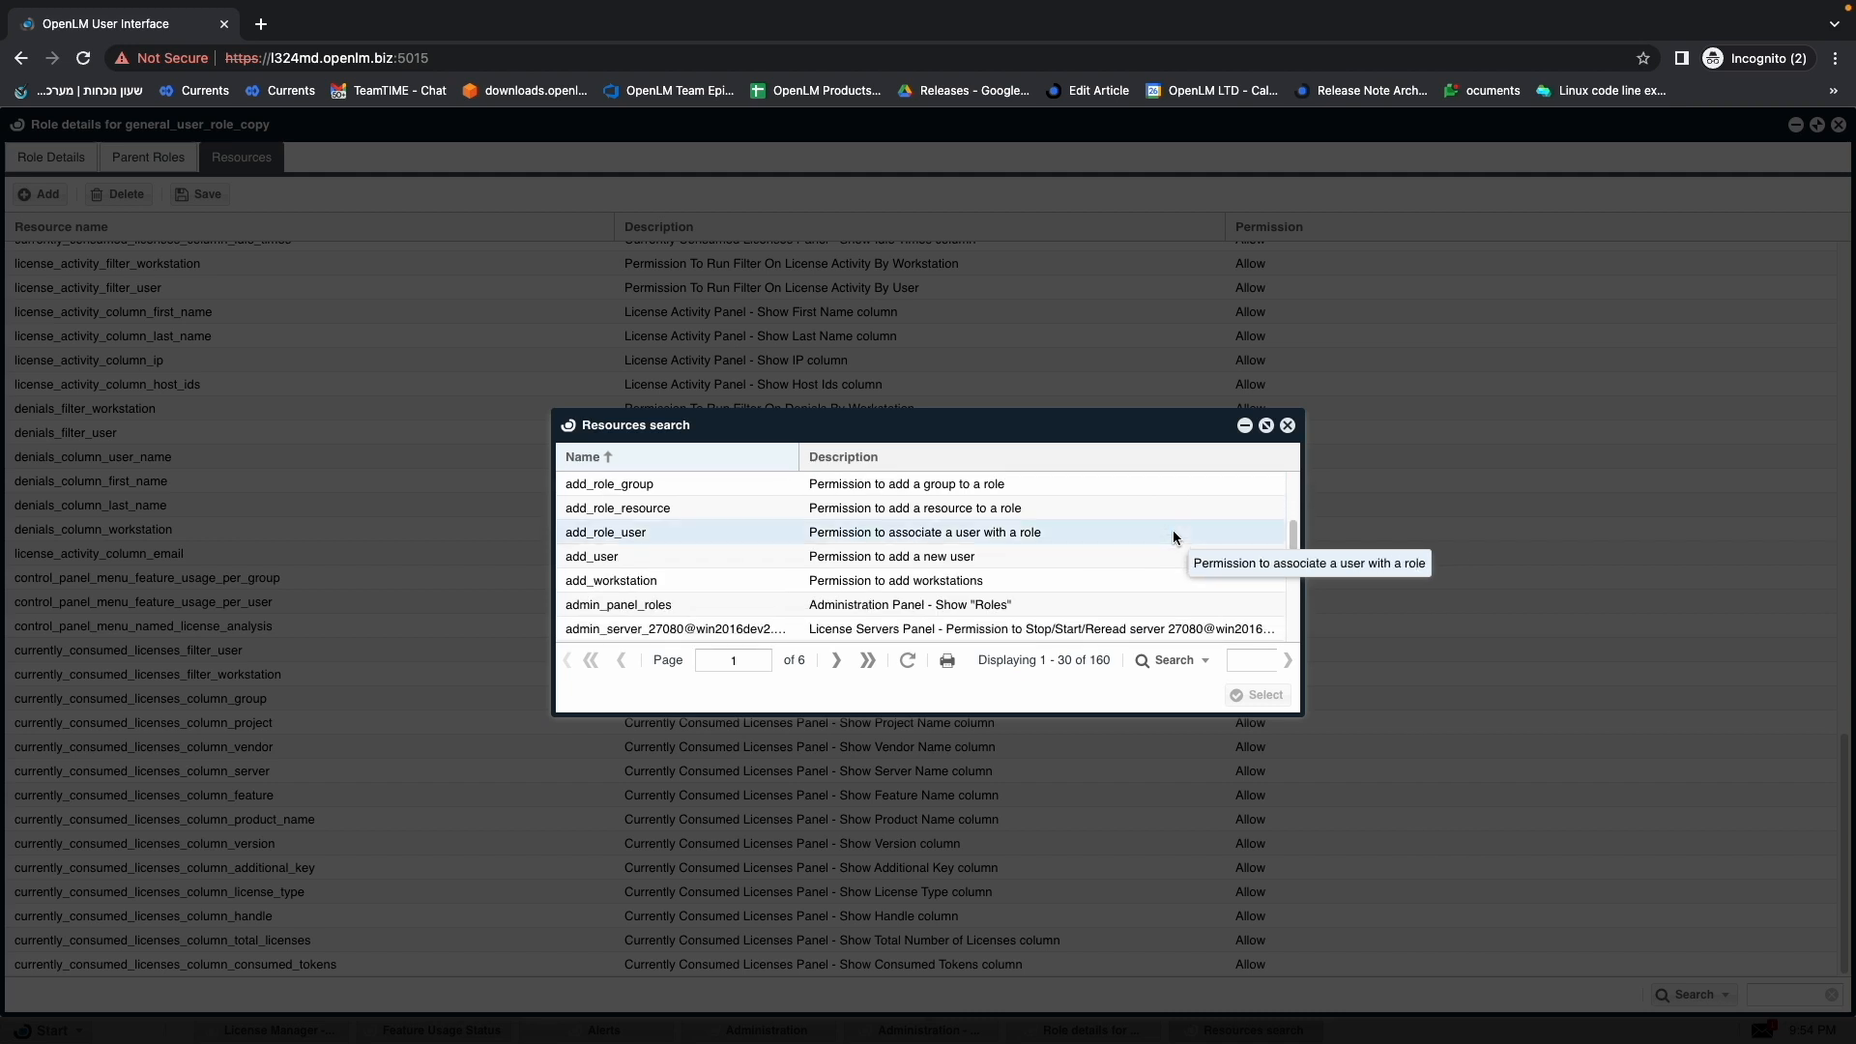
left_click(1246, 664)
type("gr")
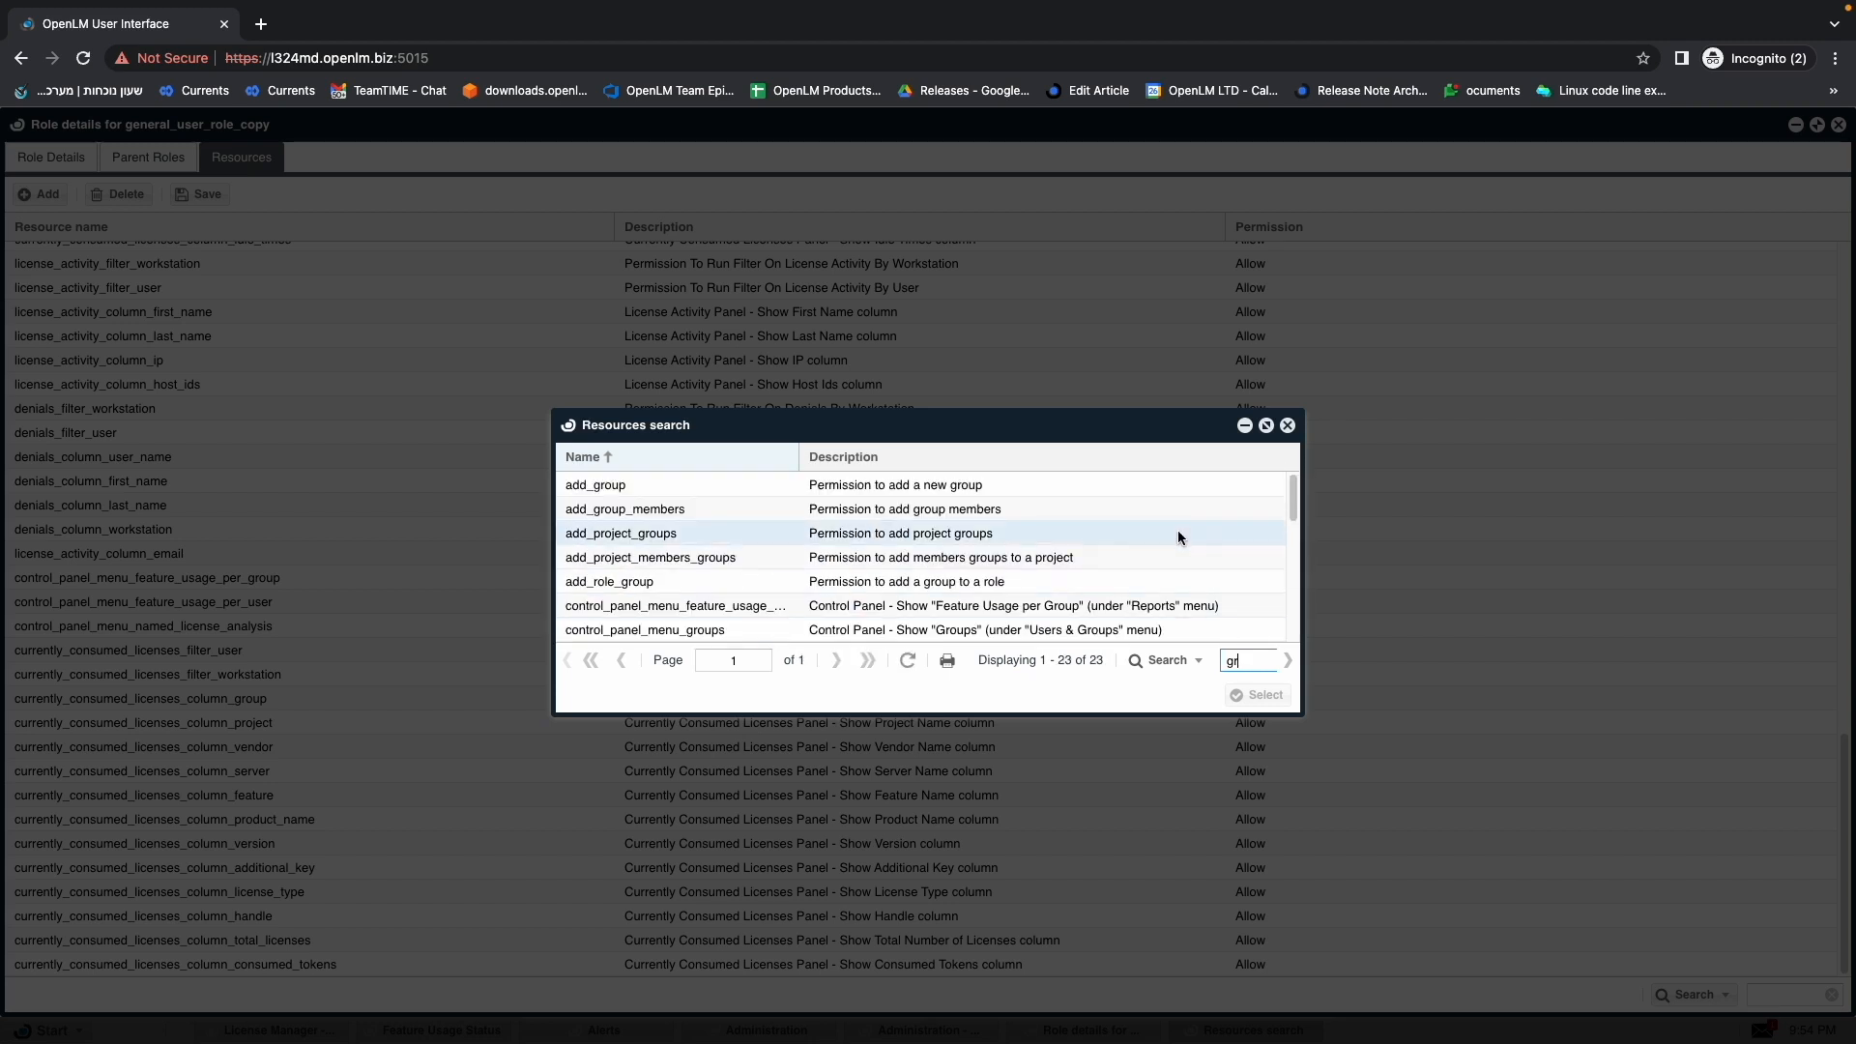
scroll(1177, 529, "down", 4)
scroll(1179, 535, "down", 3)
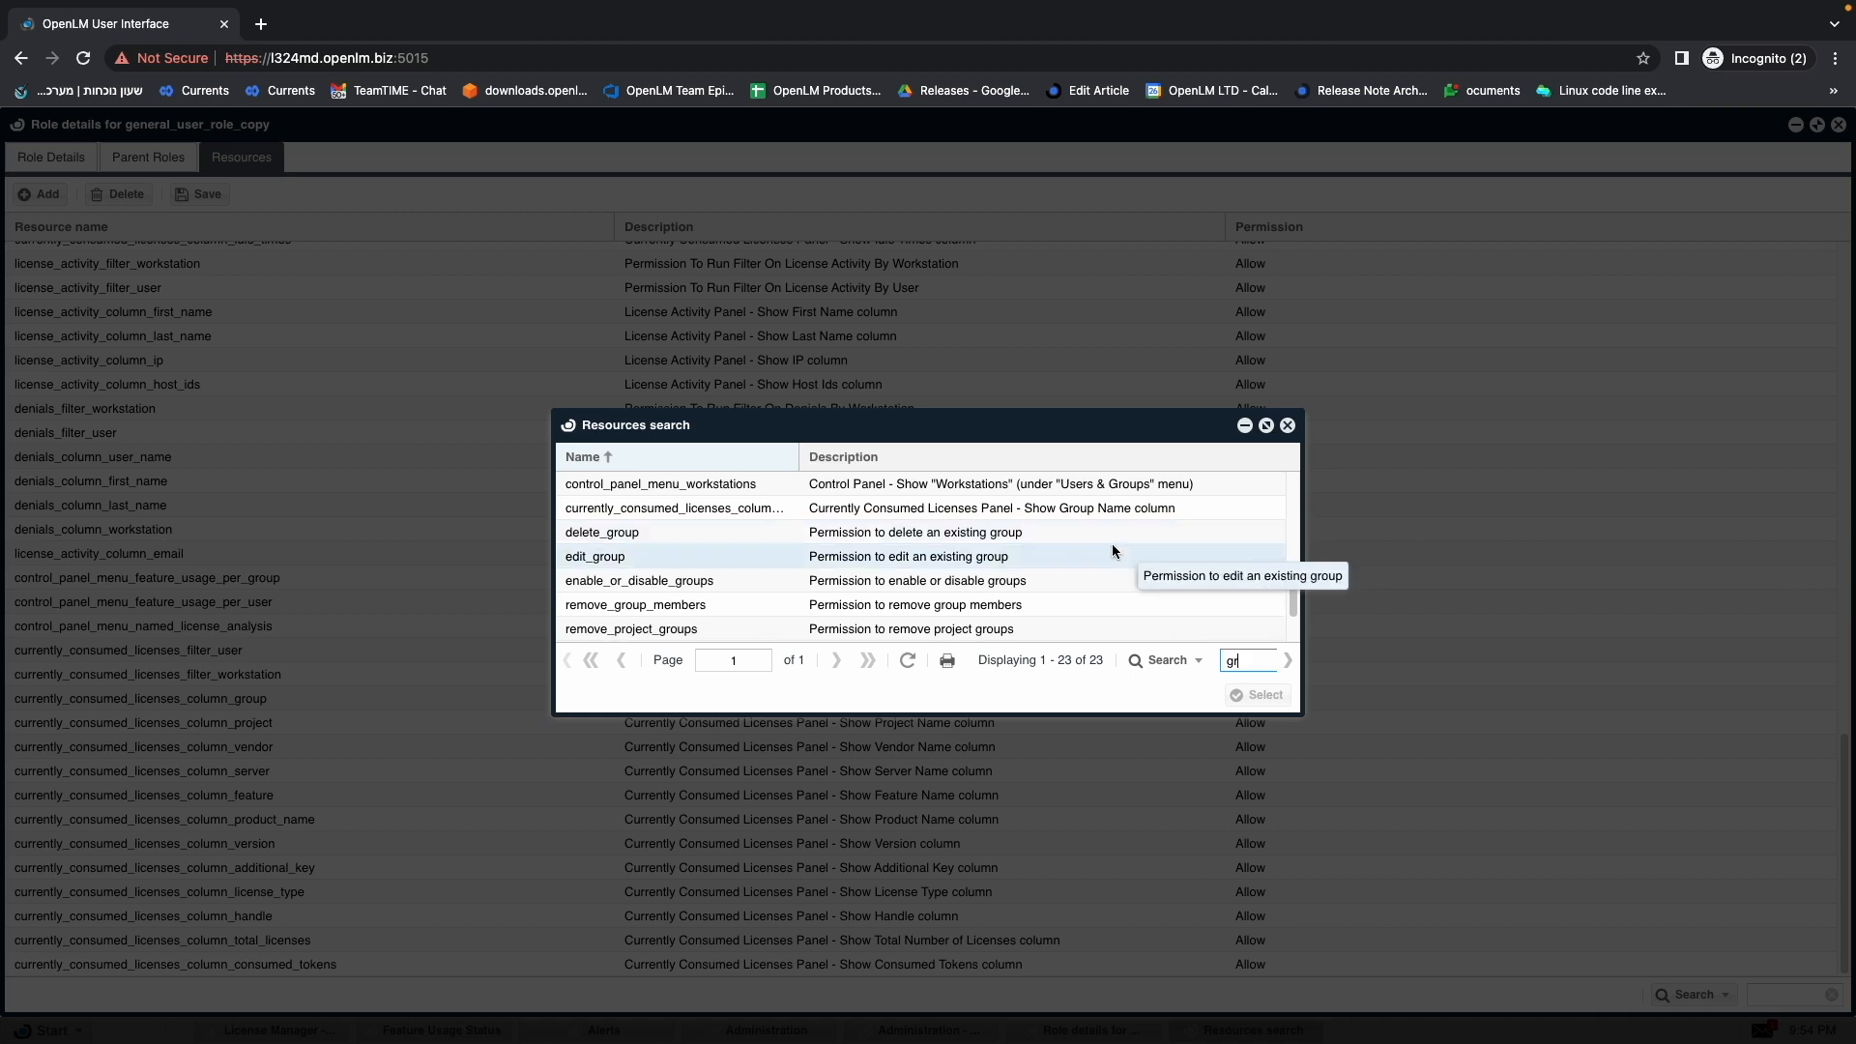
left_click(1006, 532)
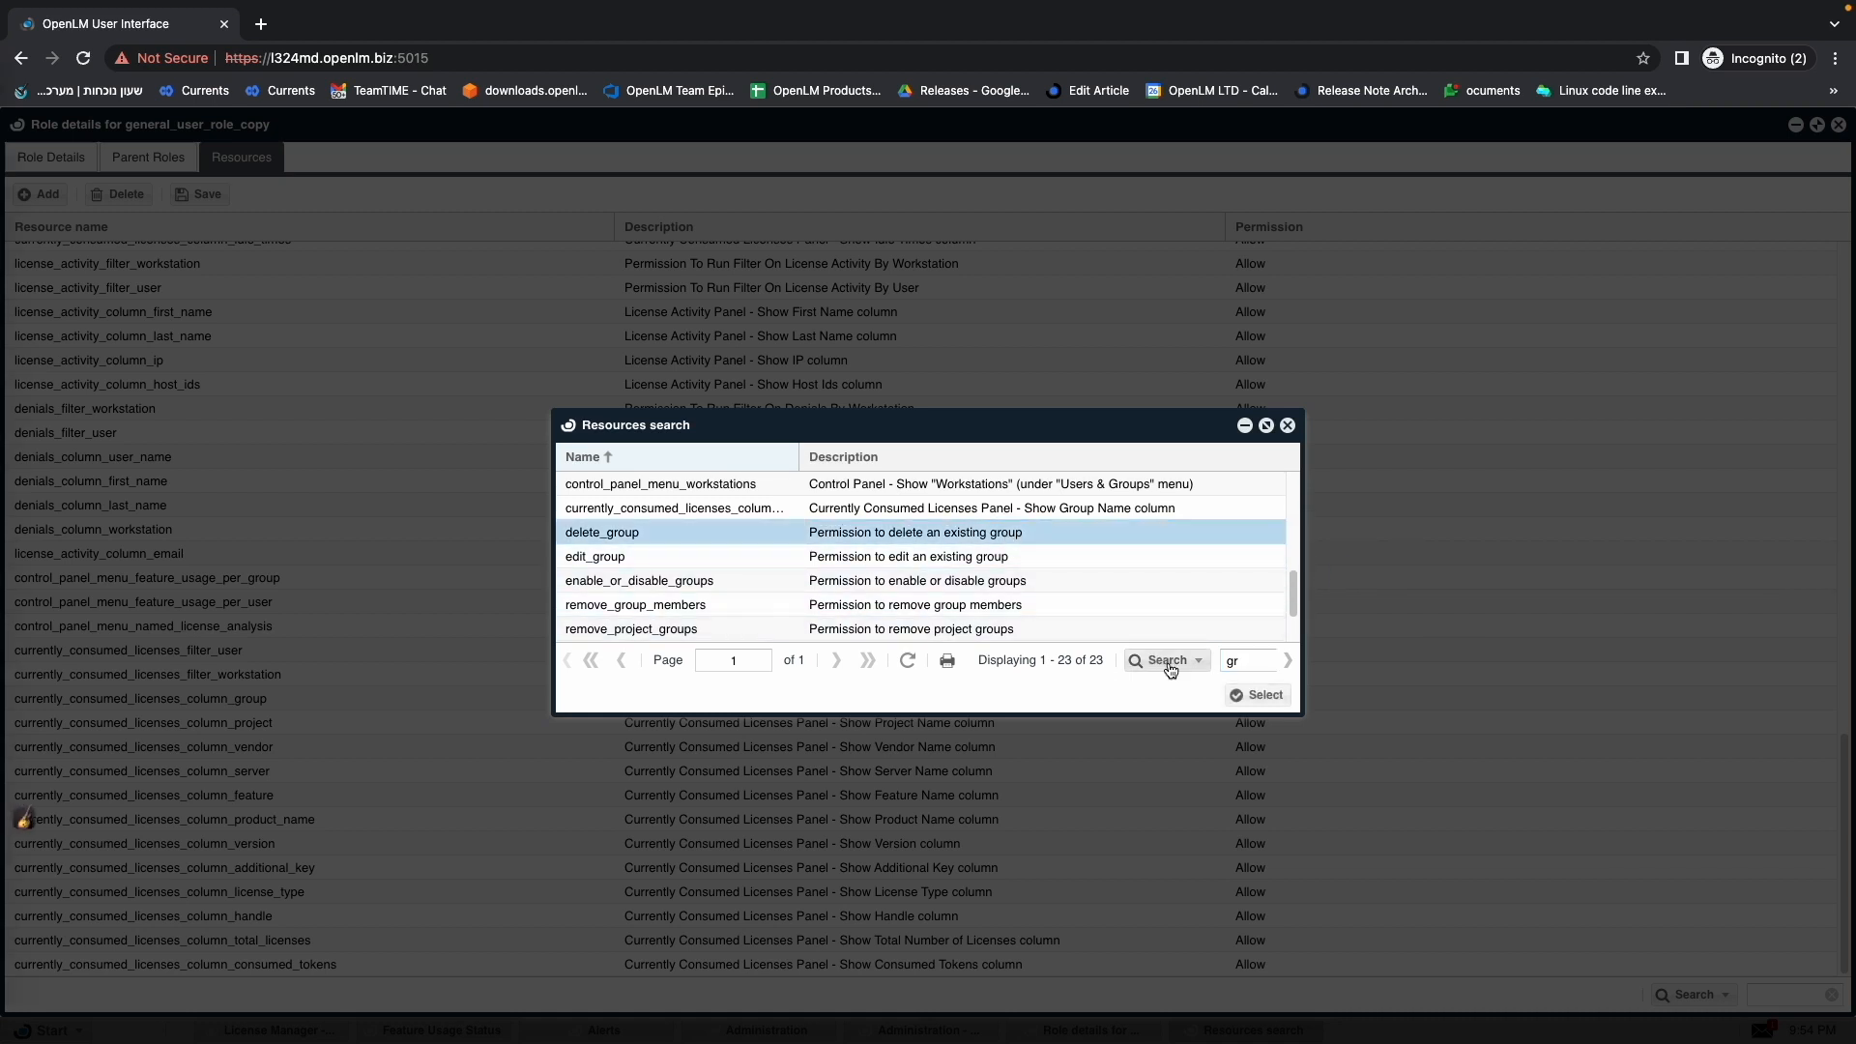
left_click(1255, 695)
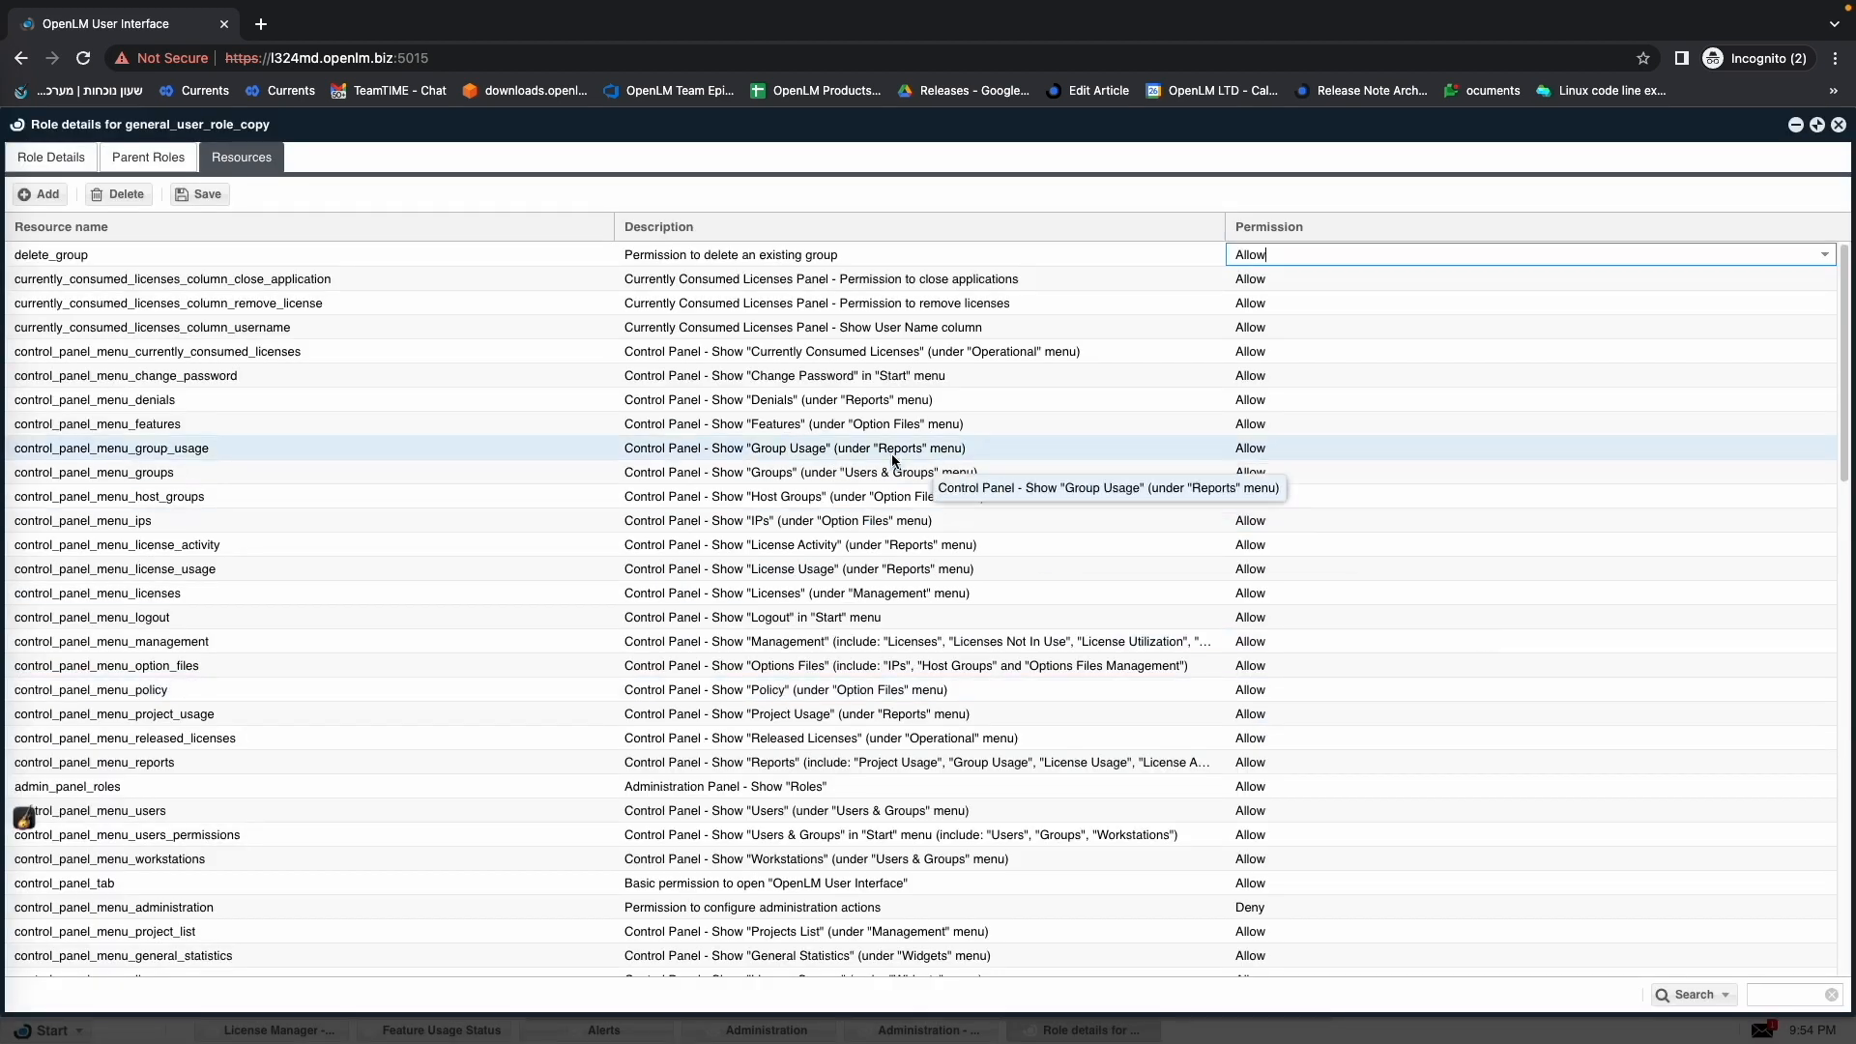
scroll(828, 542, "down", 15)
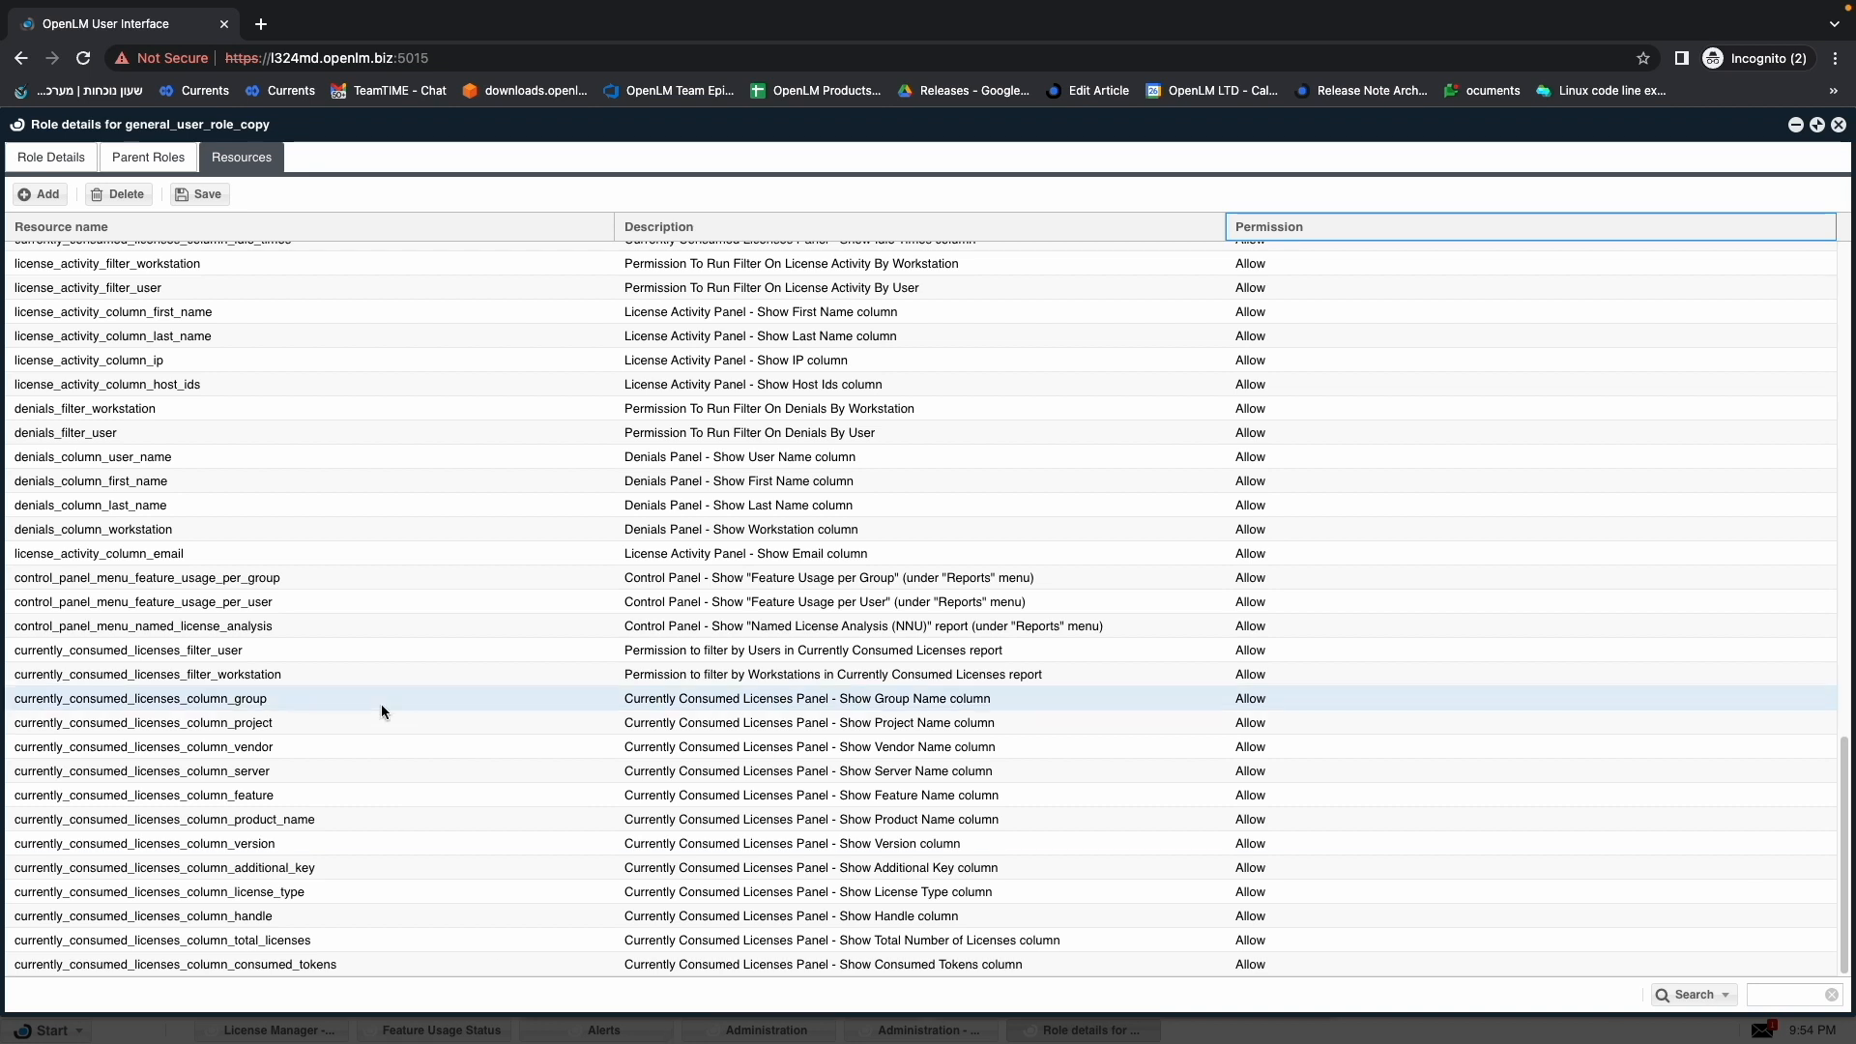
left_click(45, 194)
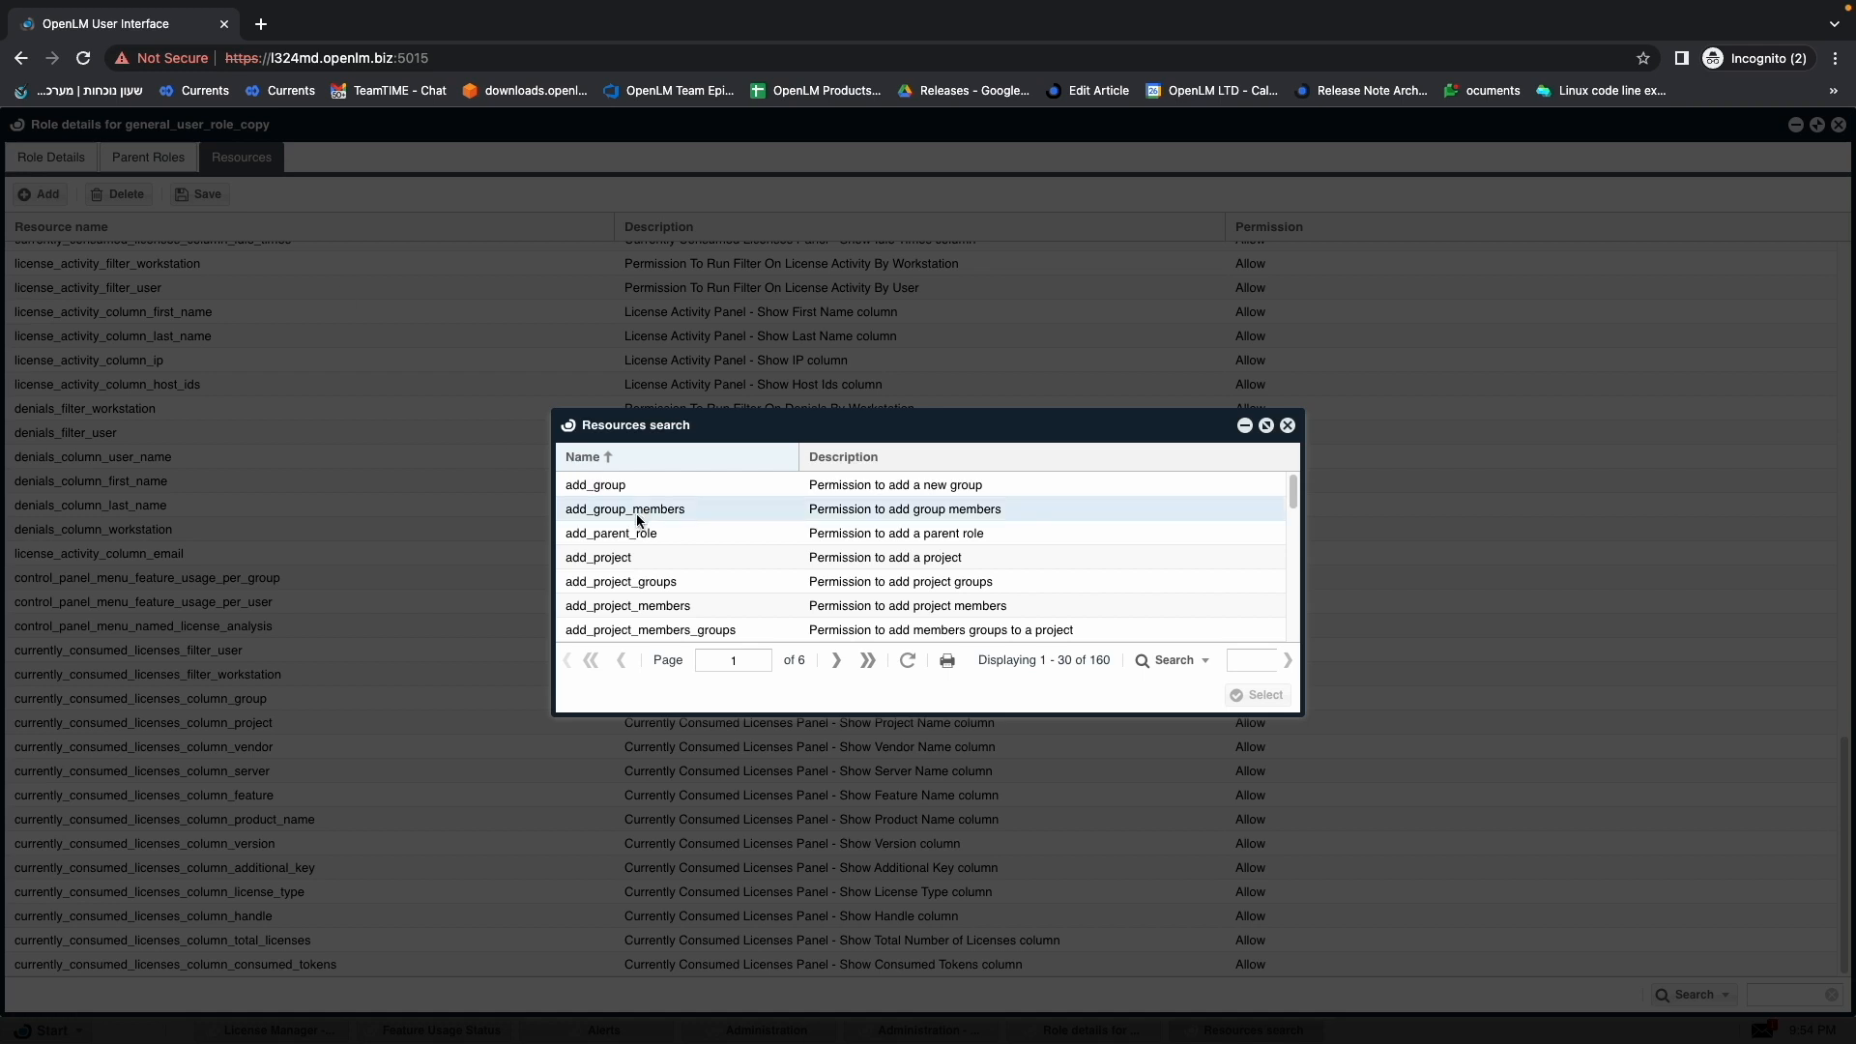
scroll(638, 519, "down", 5)
left_click(634, 544)
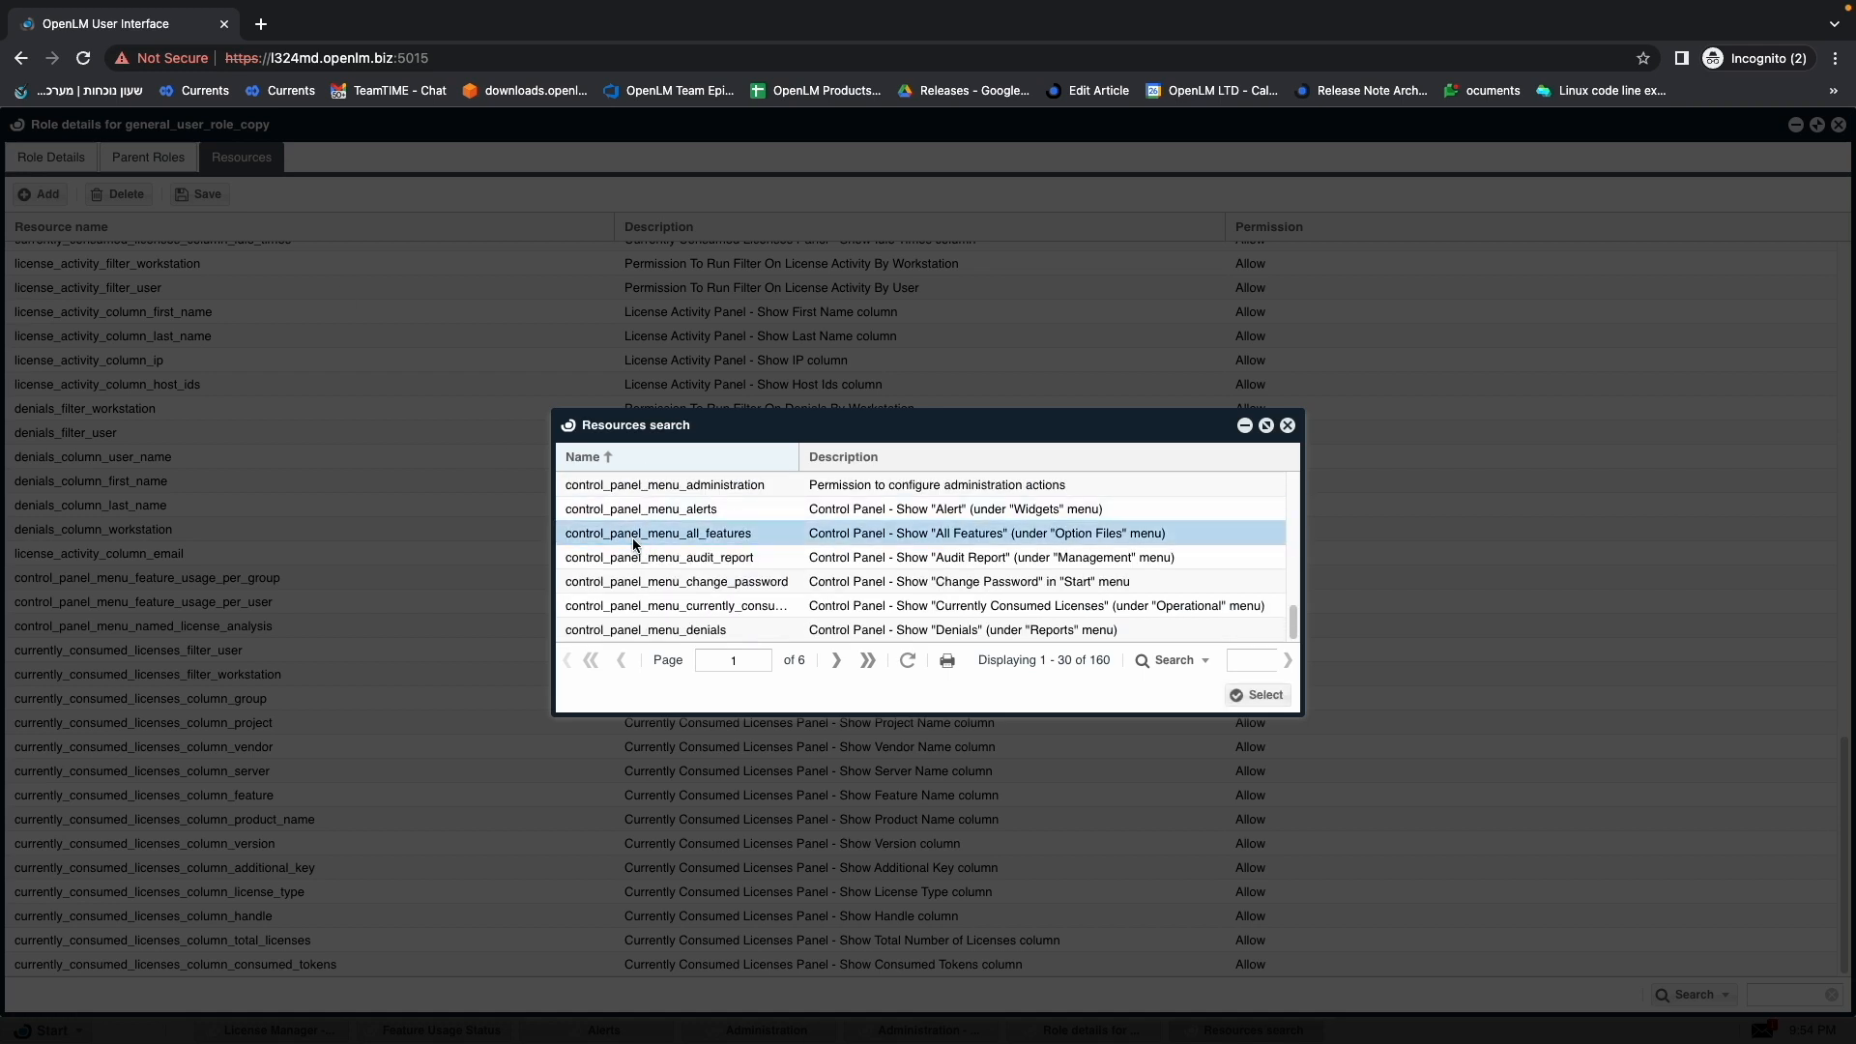
left_click(636, 558)
left_click(637, 581, "shift")
left_click(637, 598, "shift")
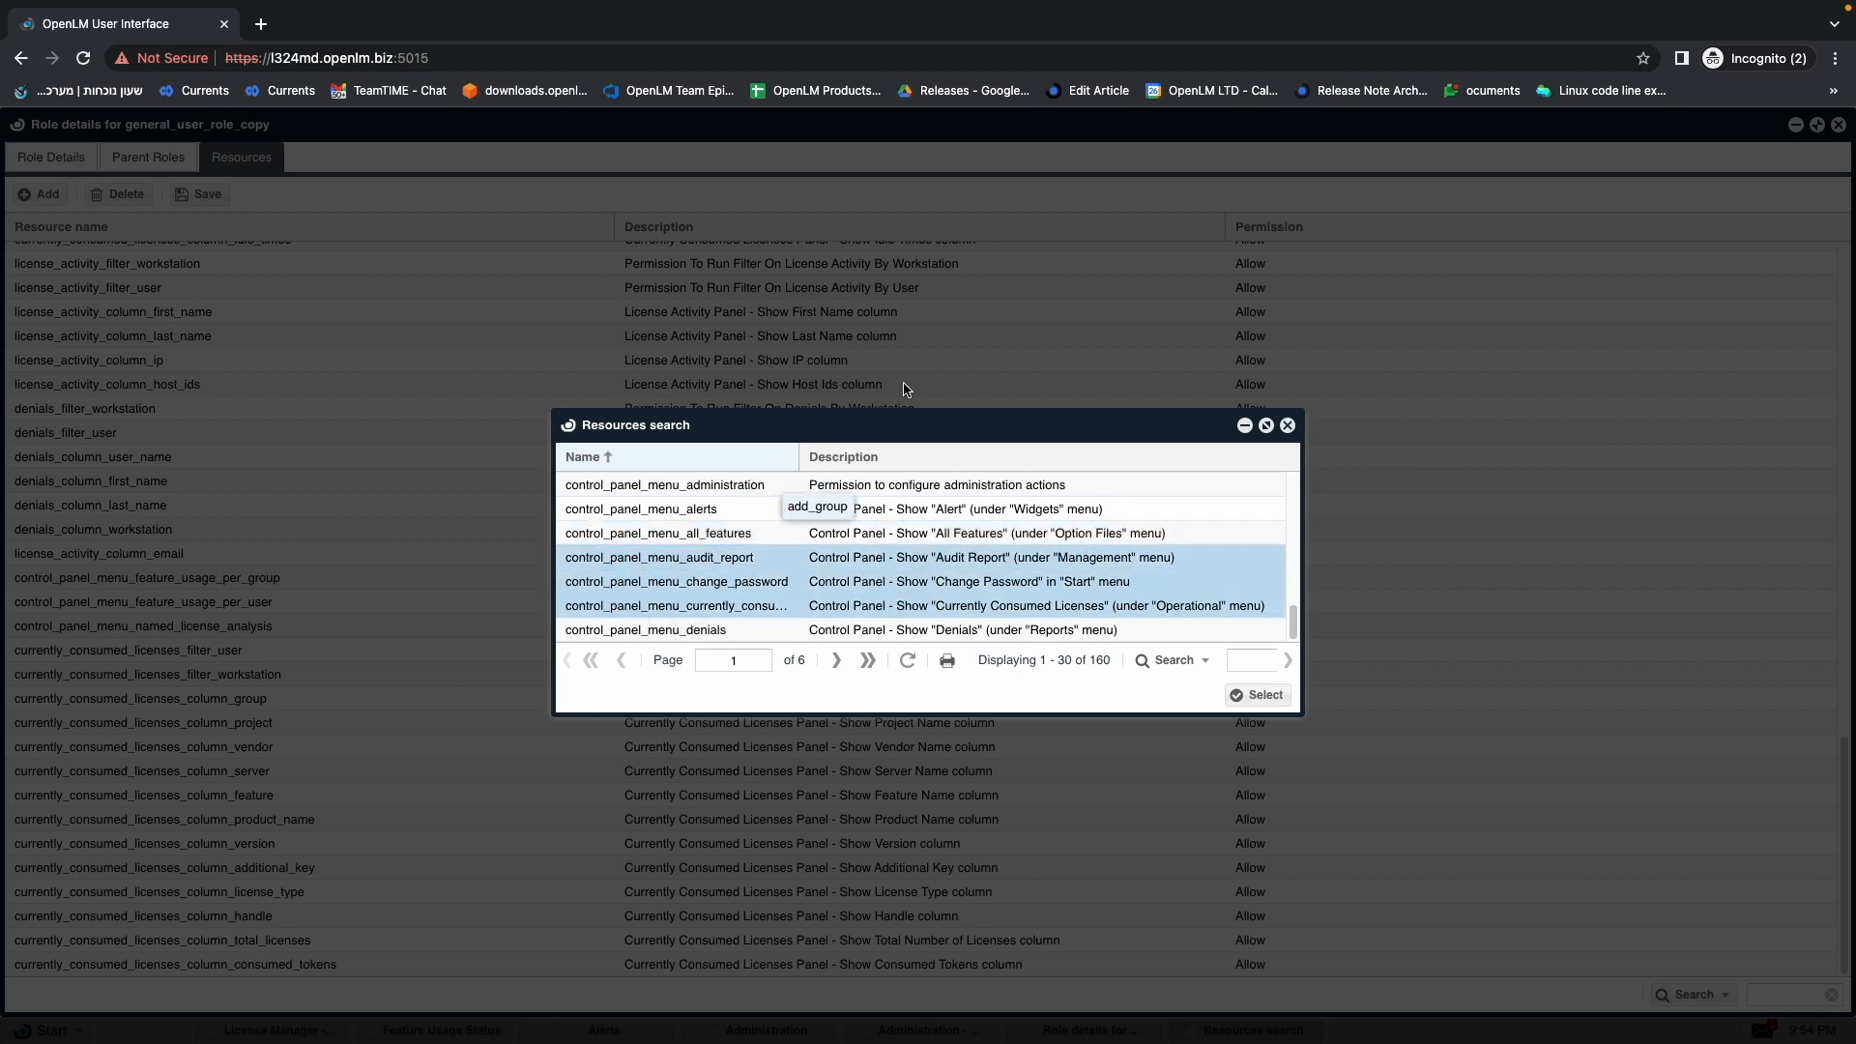
left_click(1287, 426)
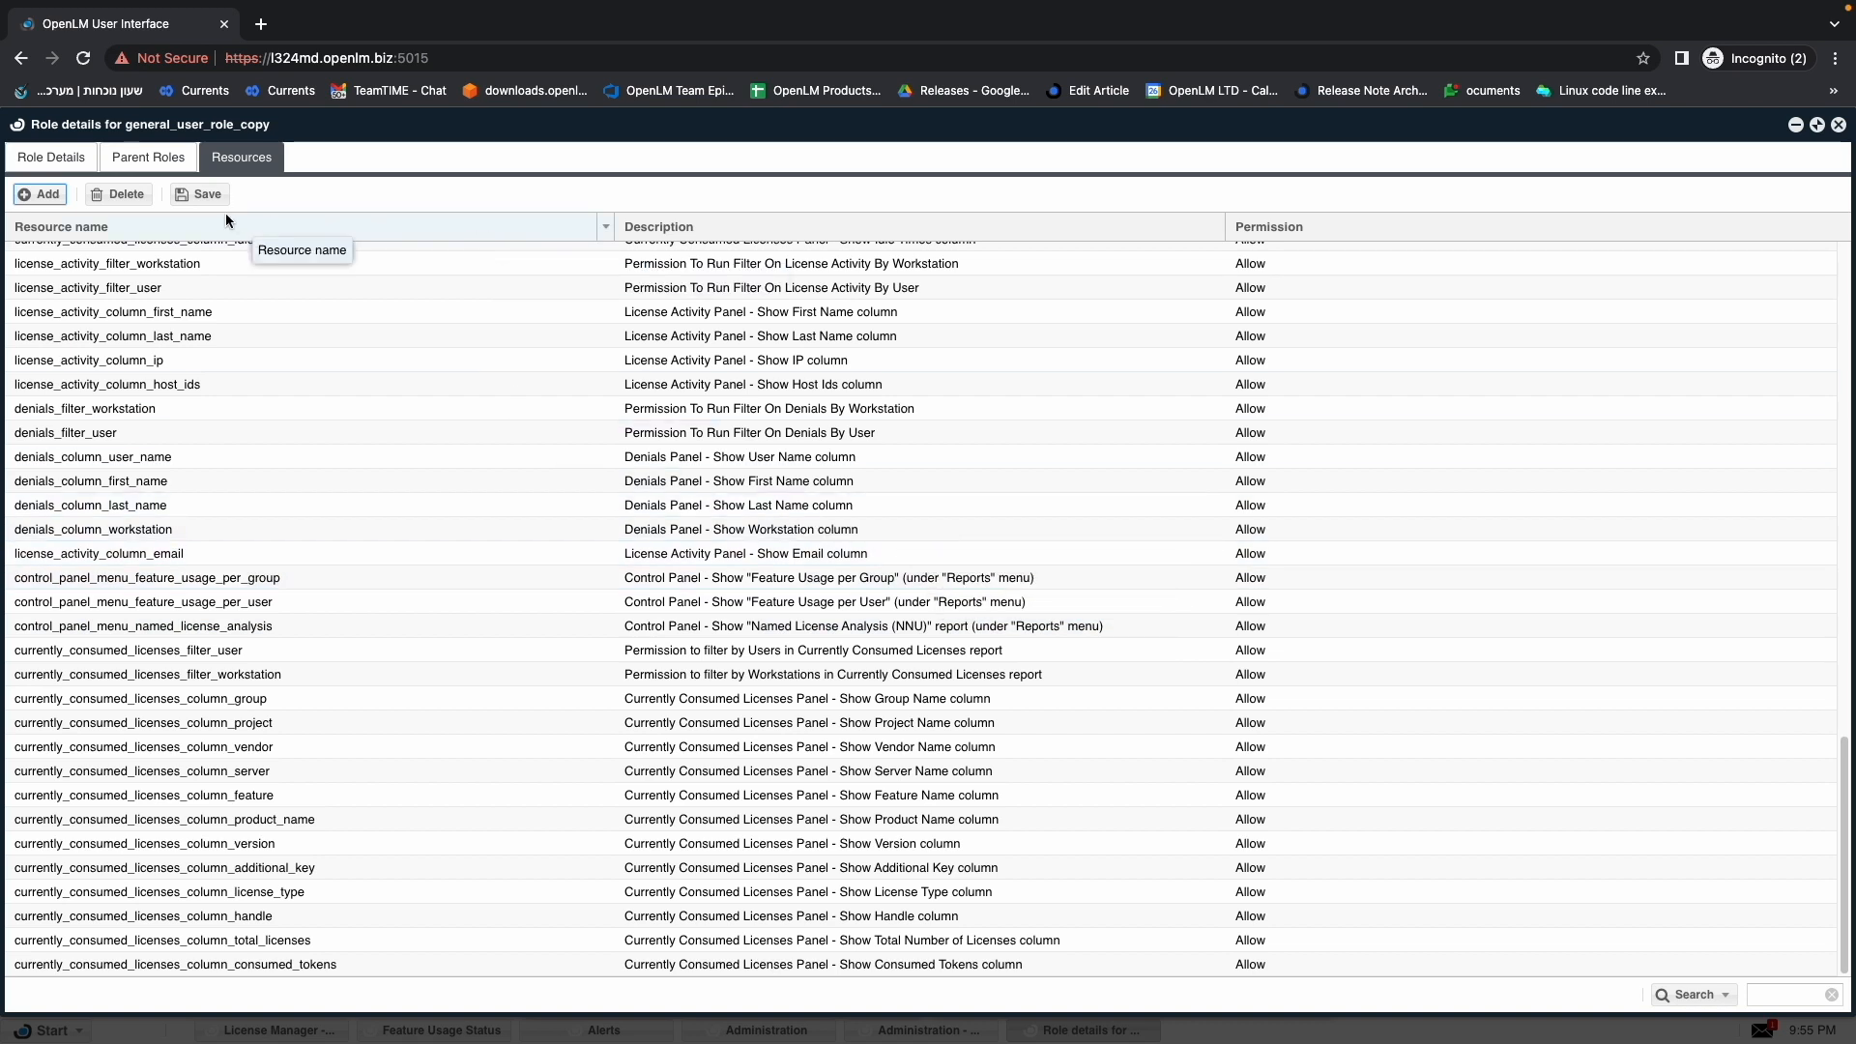
Save the resource changes of general_user_role_copy and return to its role name and description.
left_click(206, 196)
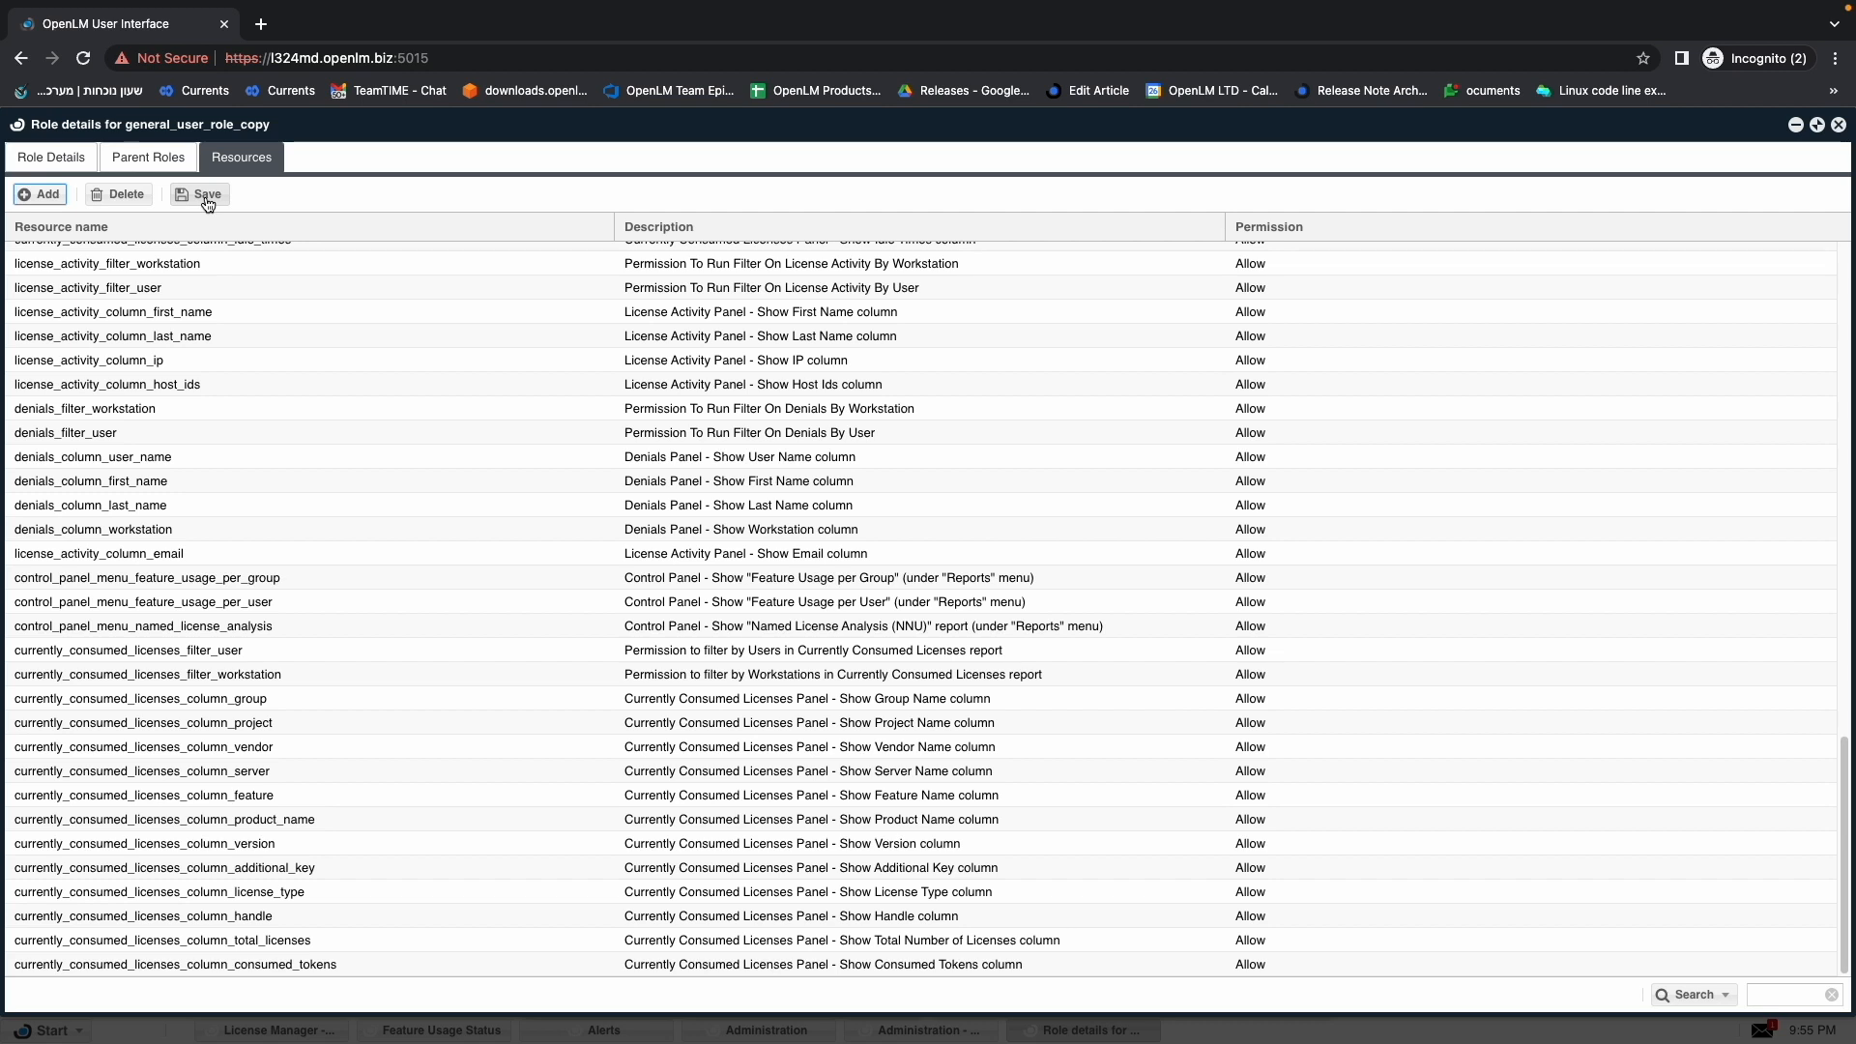
left_click(207, 196)
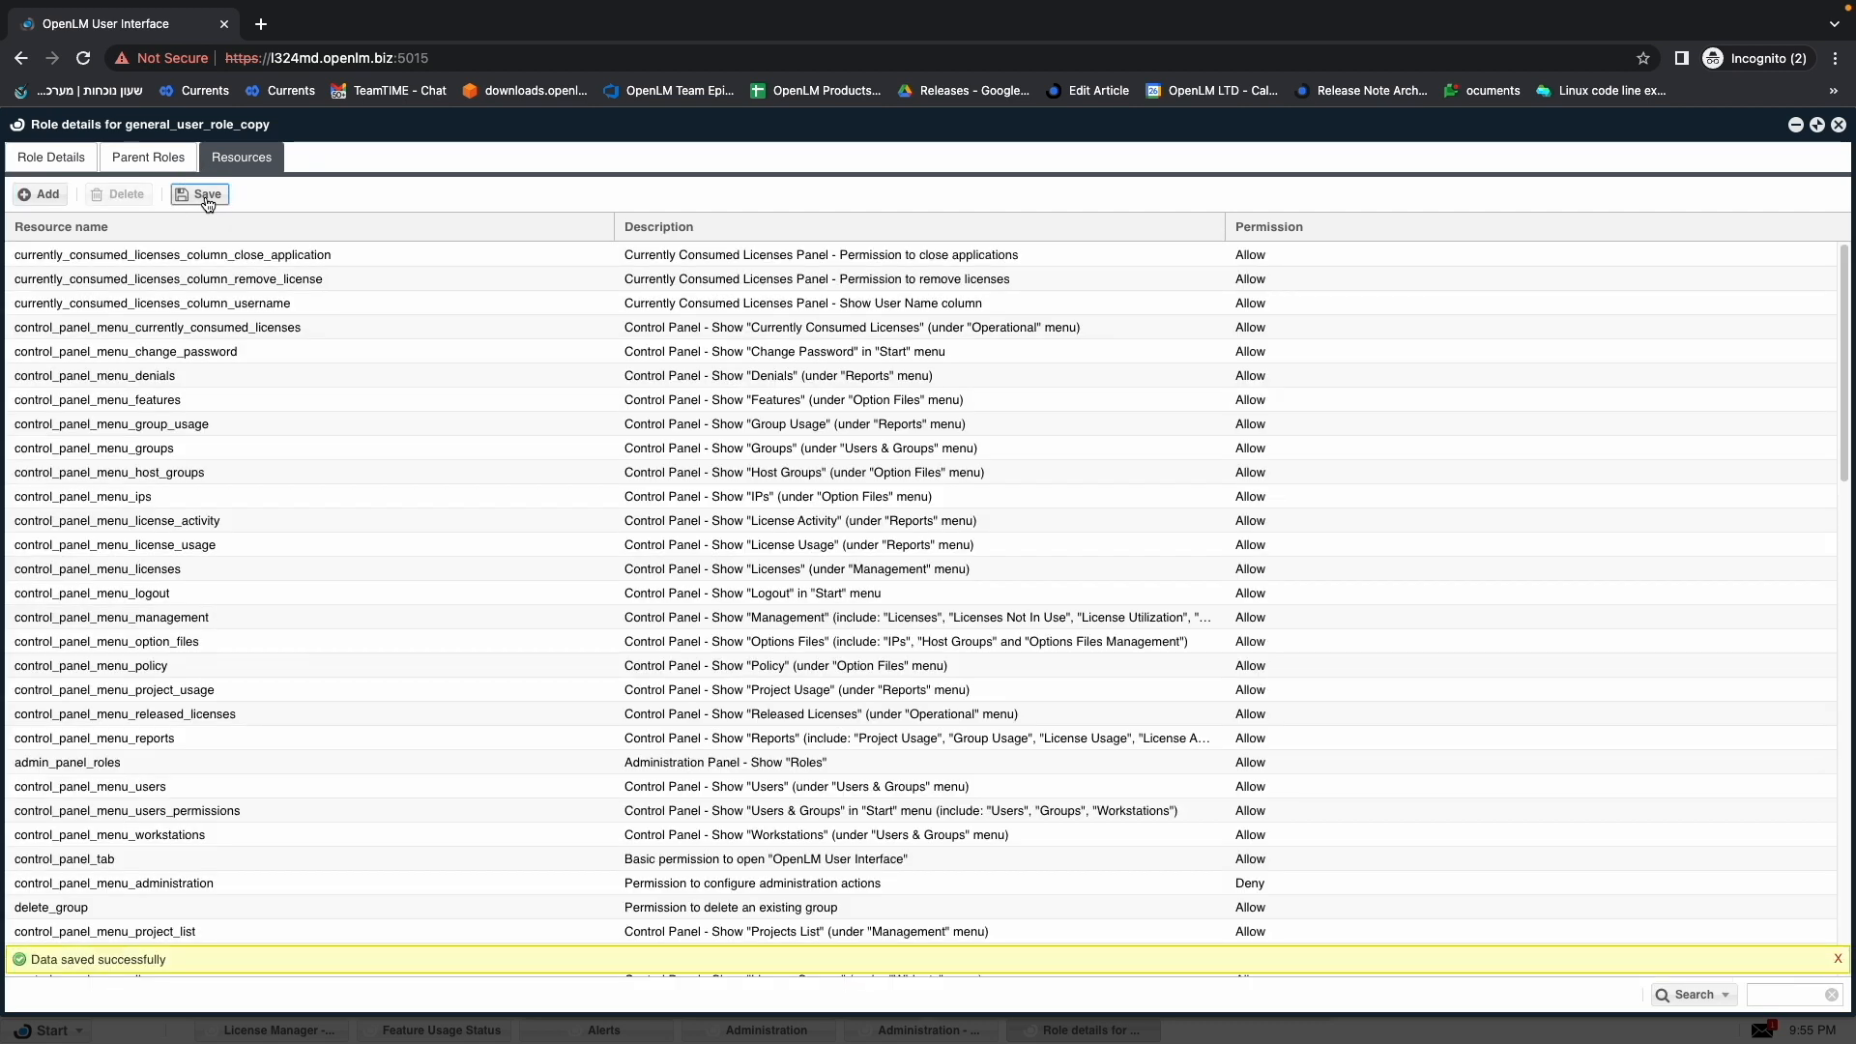
left_click(37, 159)
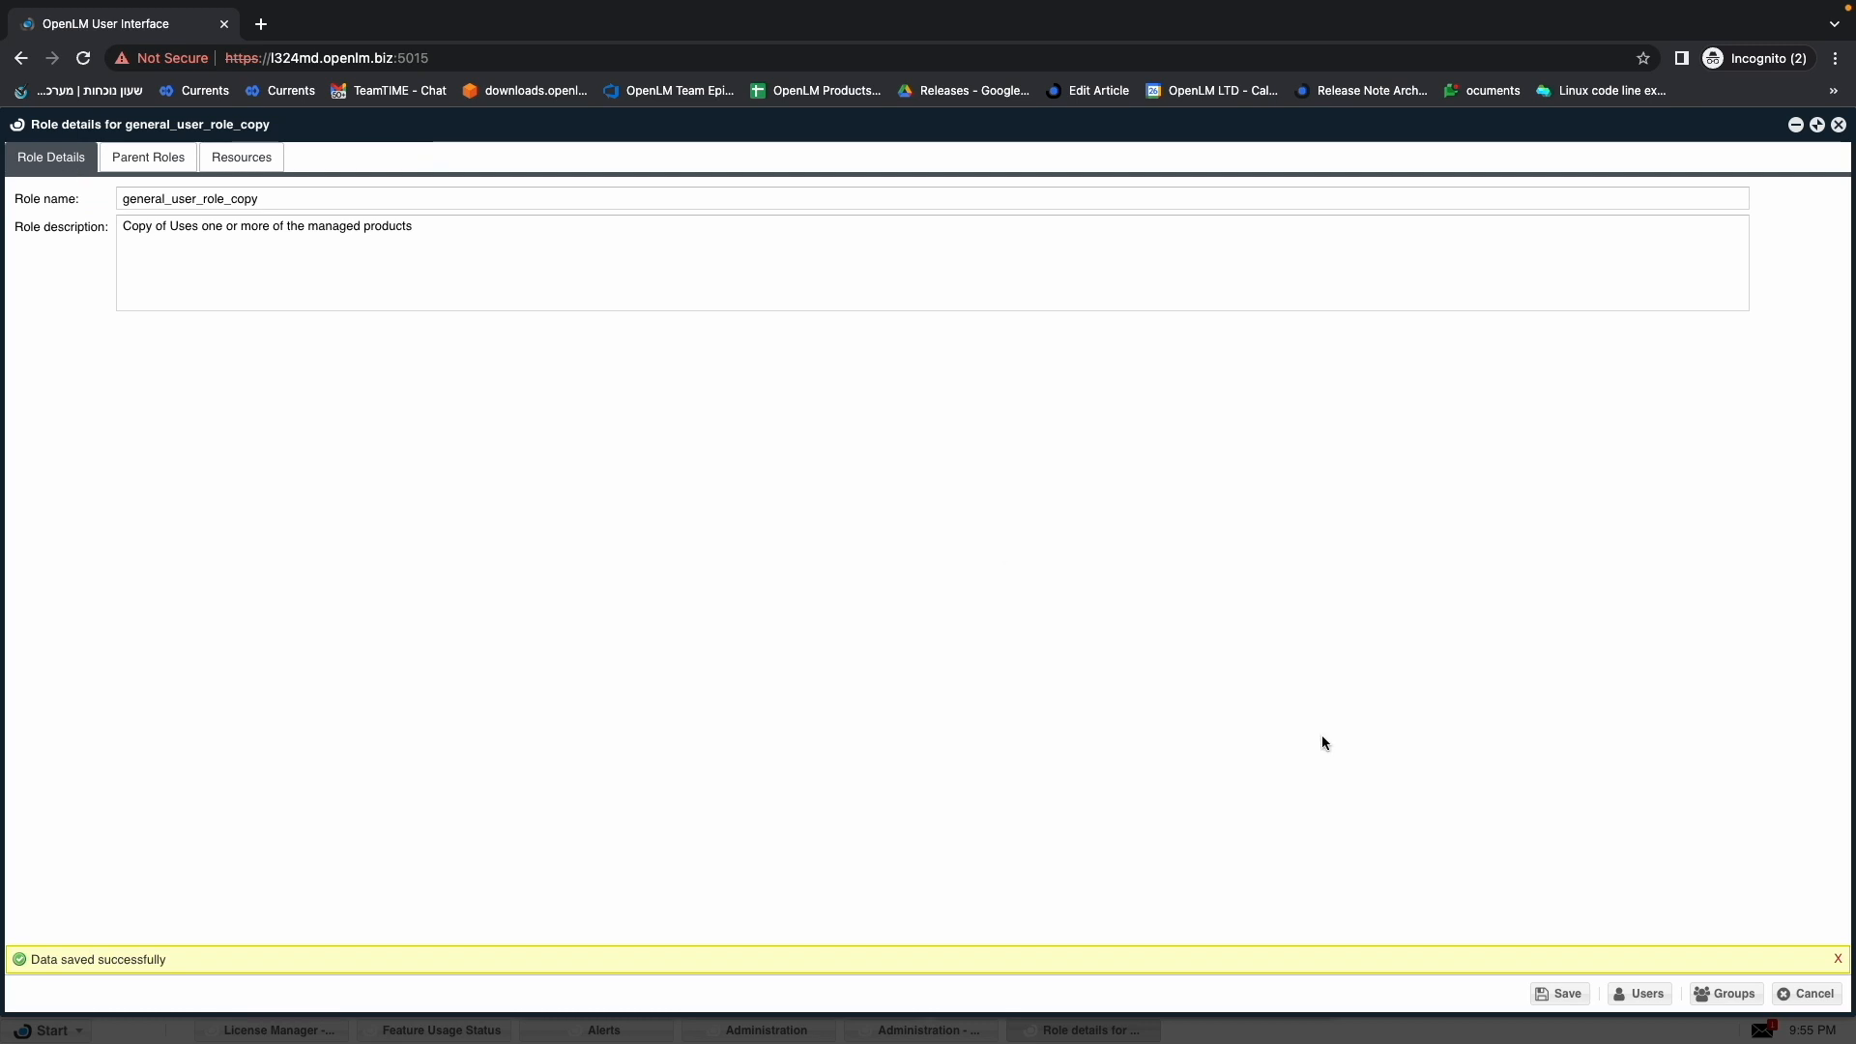
Assign the three user accounts listed directly after Admin to the general_user_role_copy role.
left_click(1643, 995)
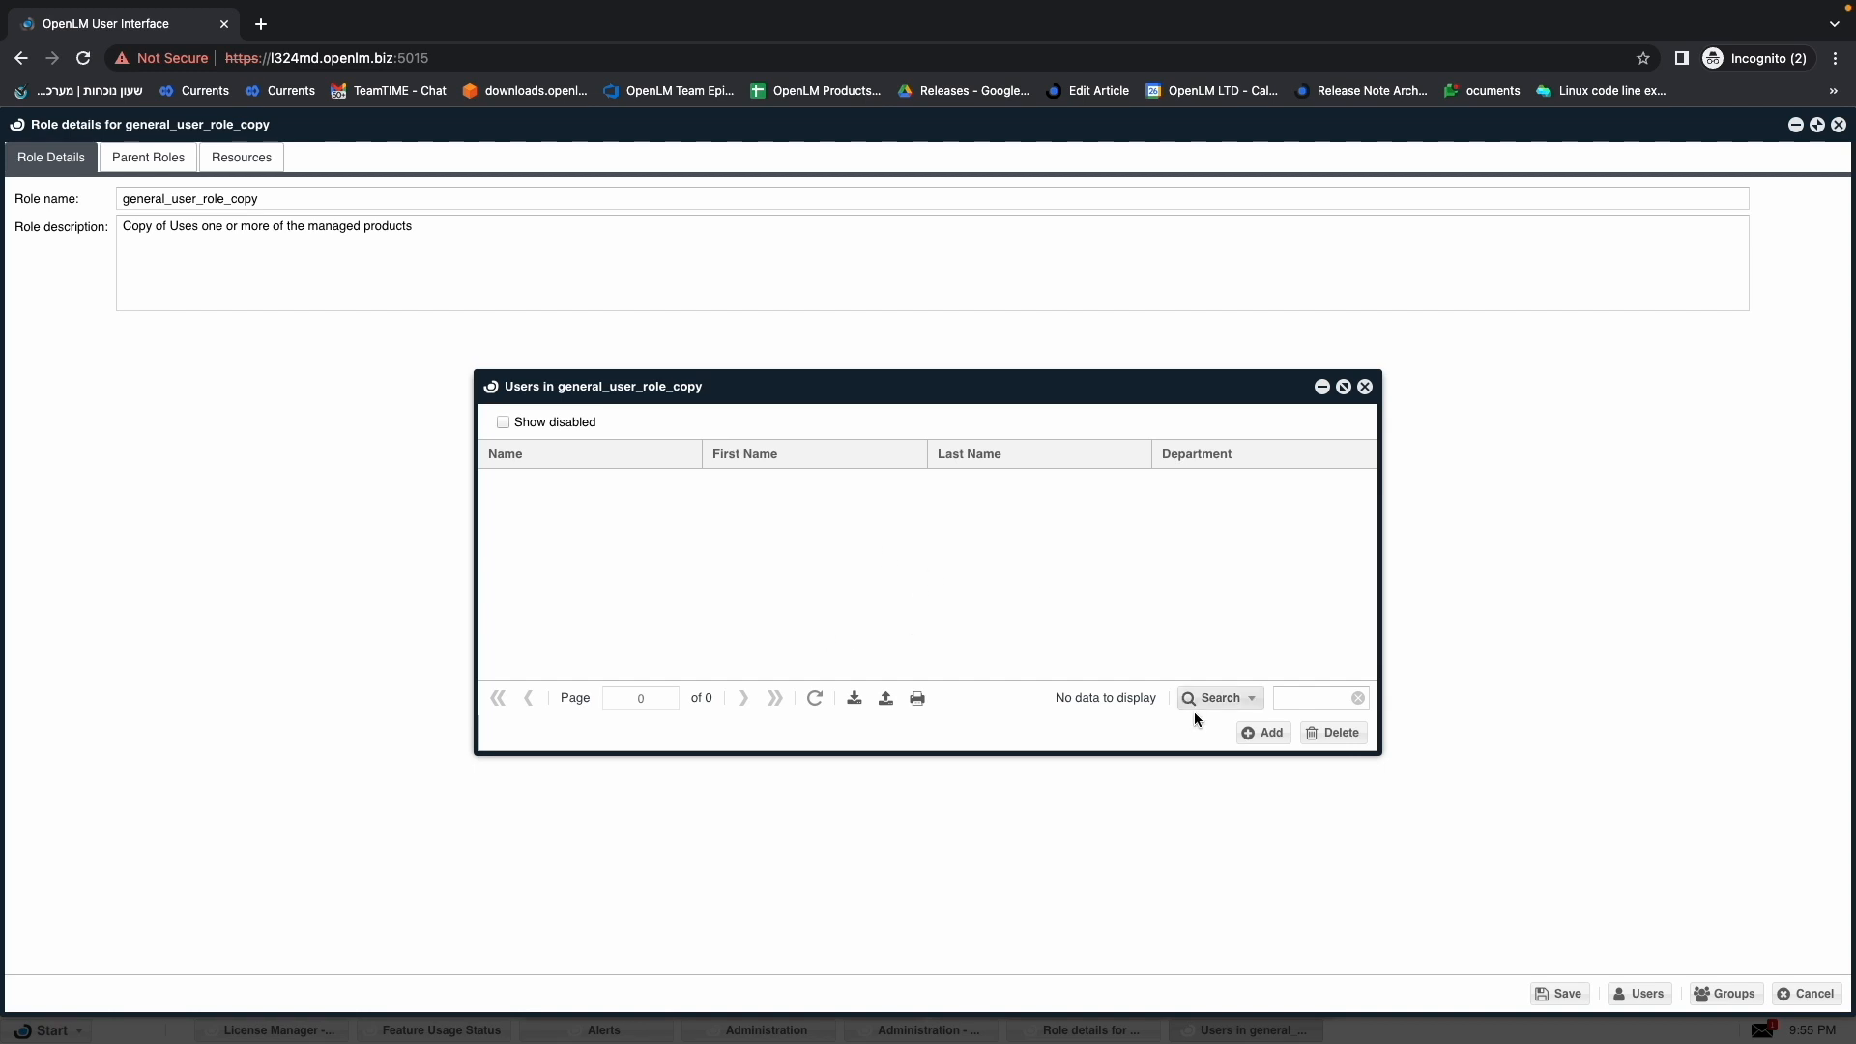
left_click(1258, 739)
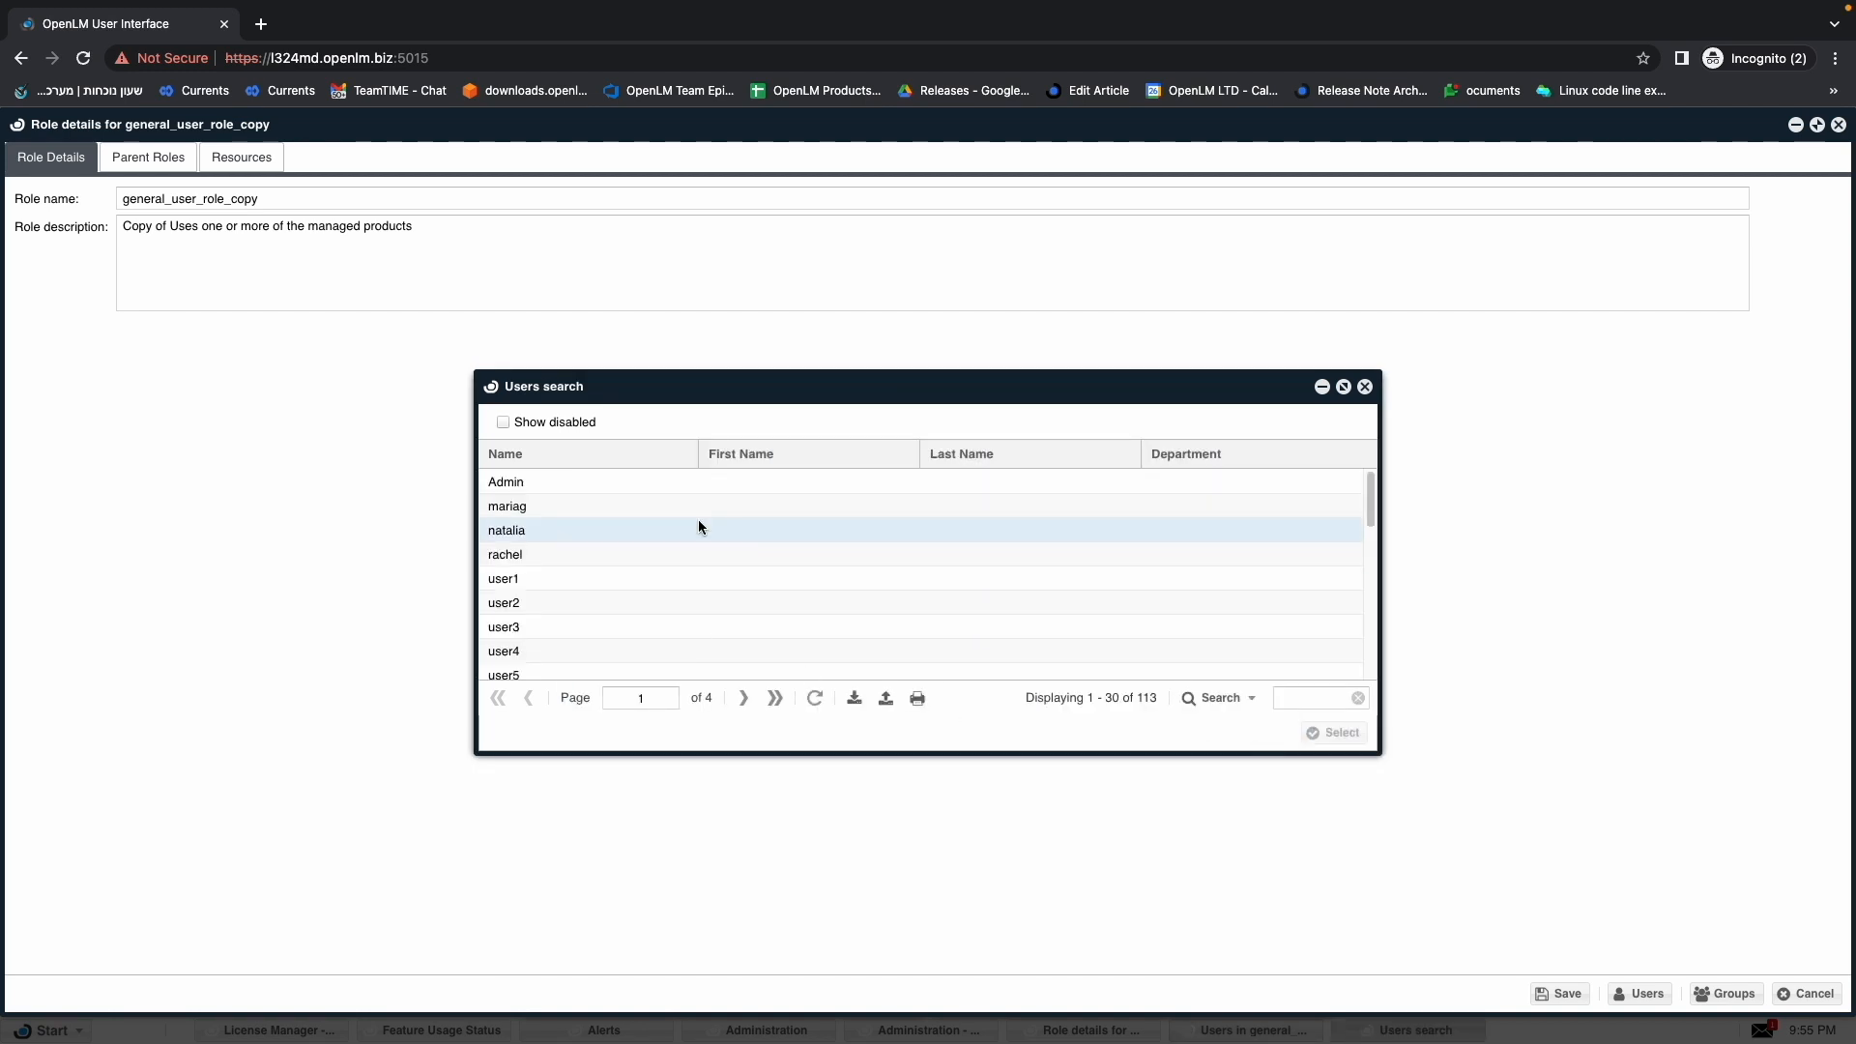
left_click(583, 506)
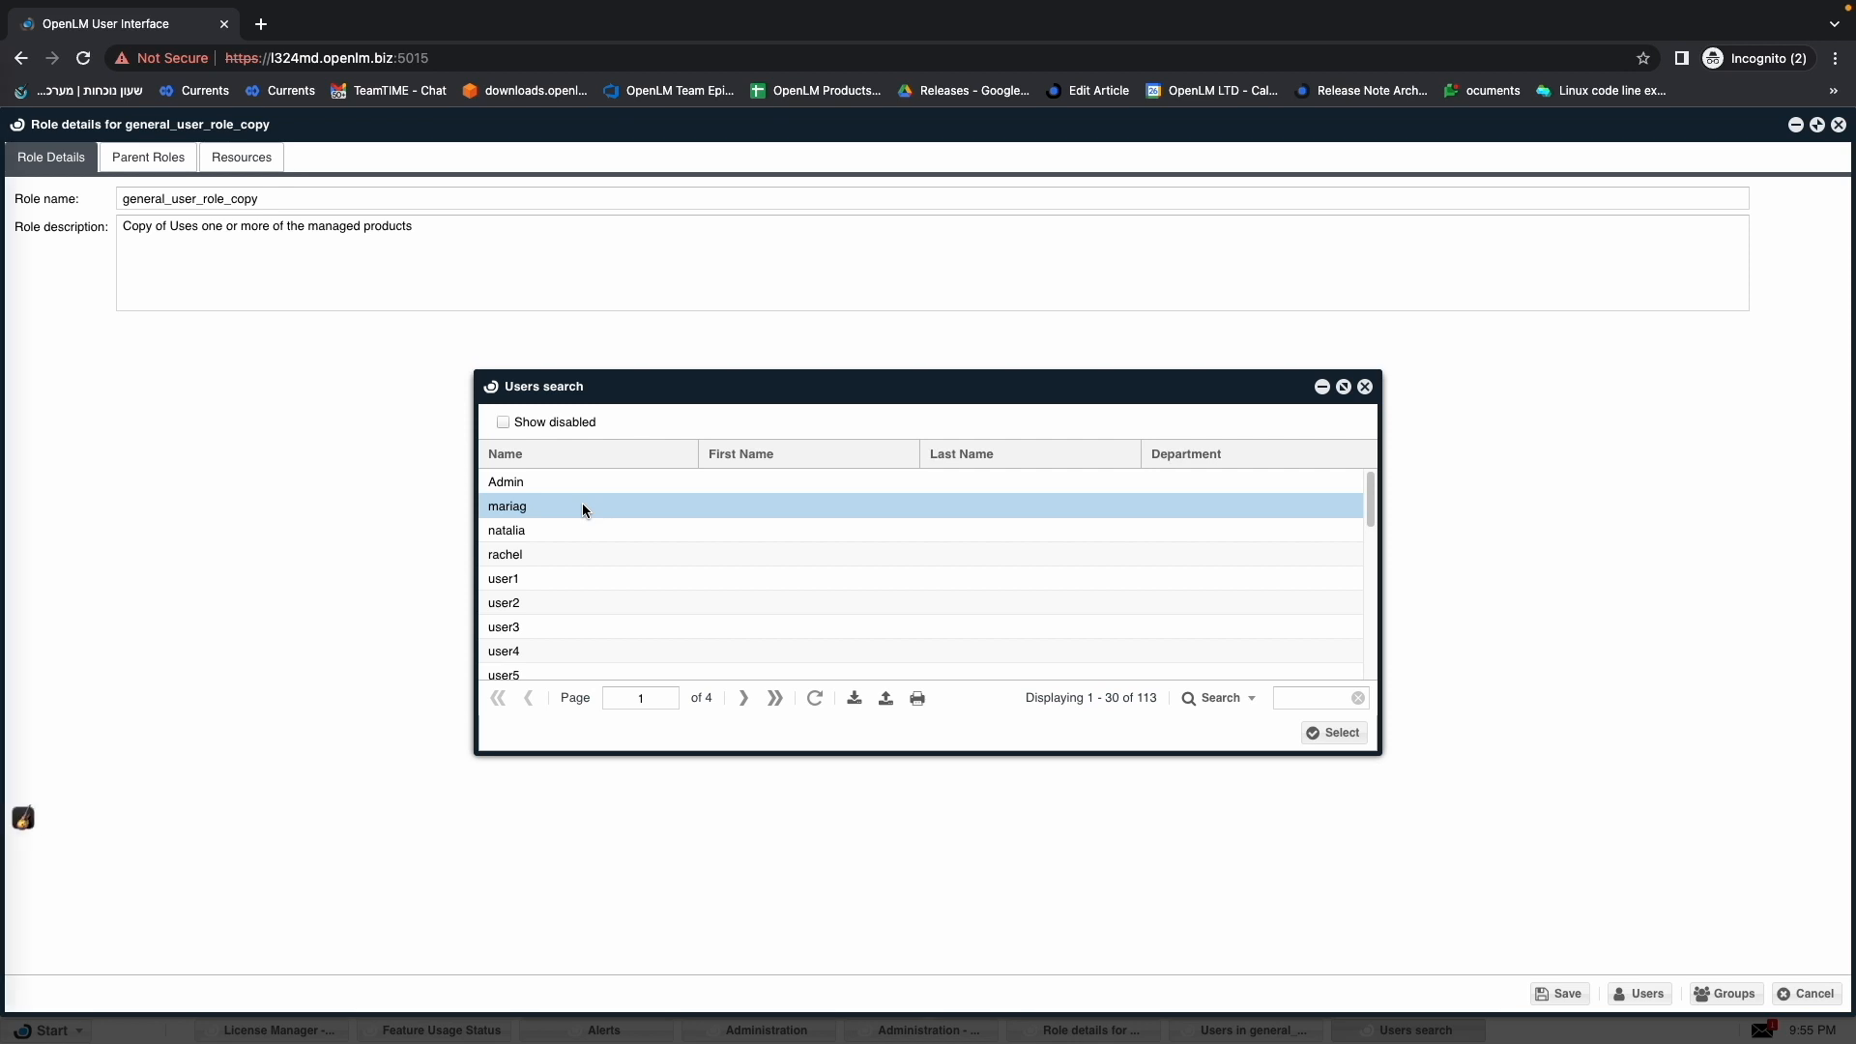
left_click(583, 506)
left_click(560, 527)
left_click(550, 513, "ctrl")
left_click(549, 554, "ctrl")
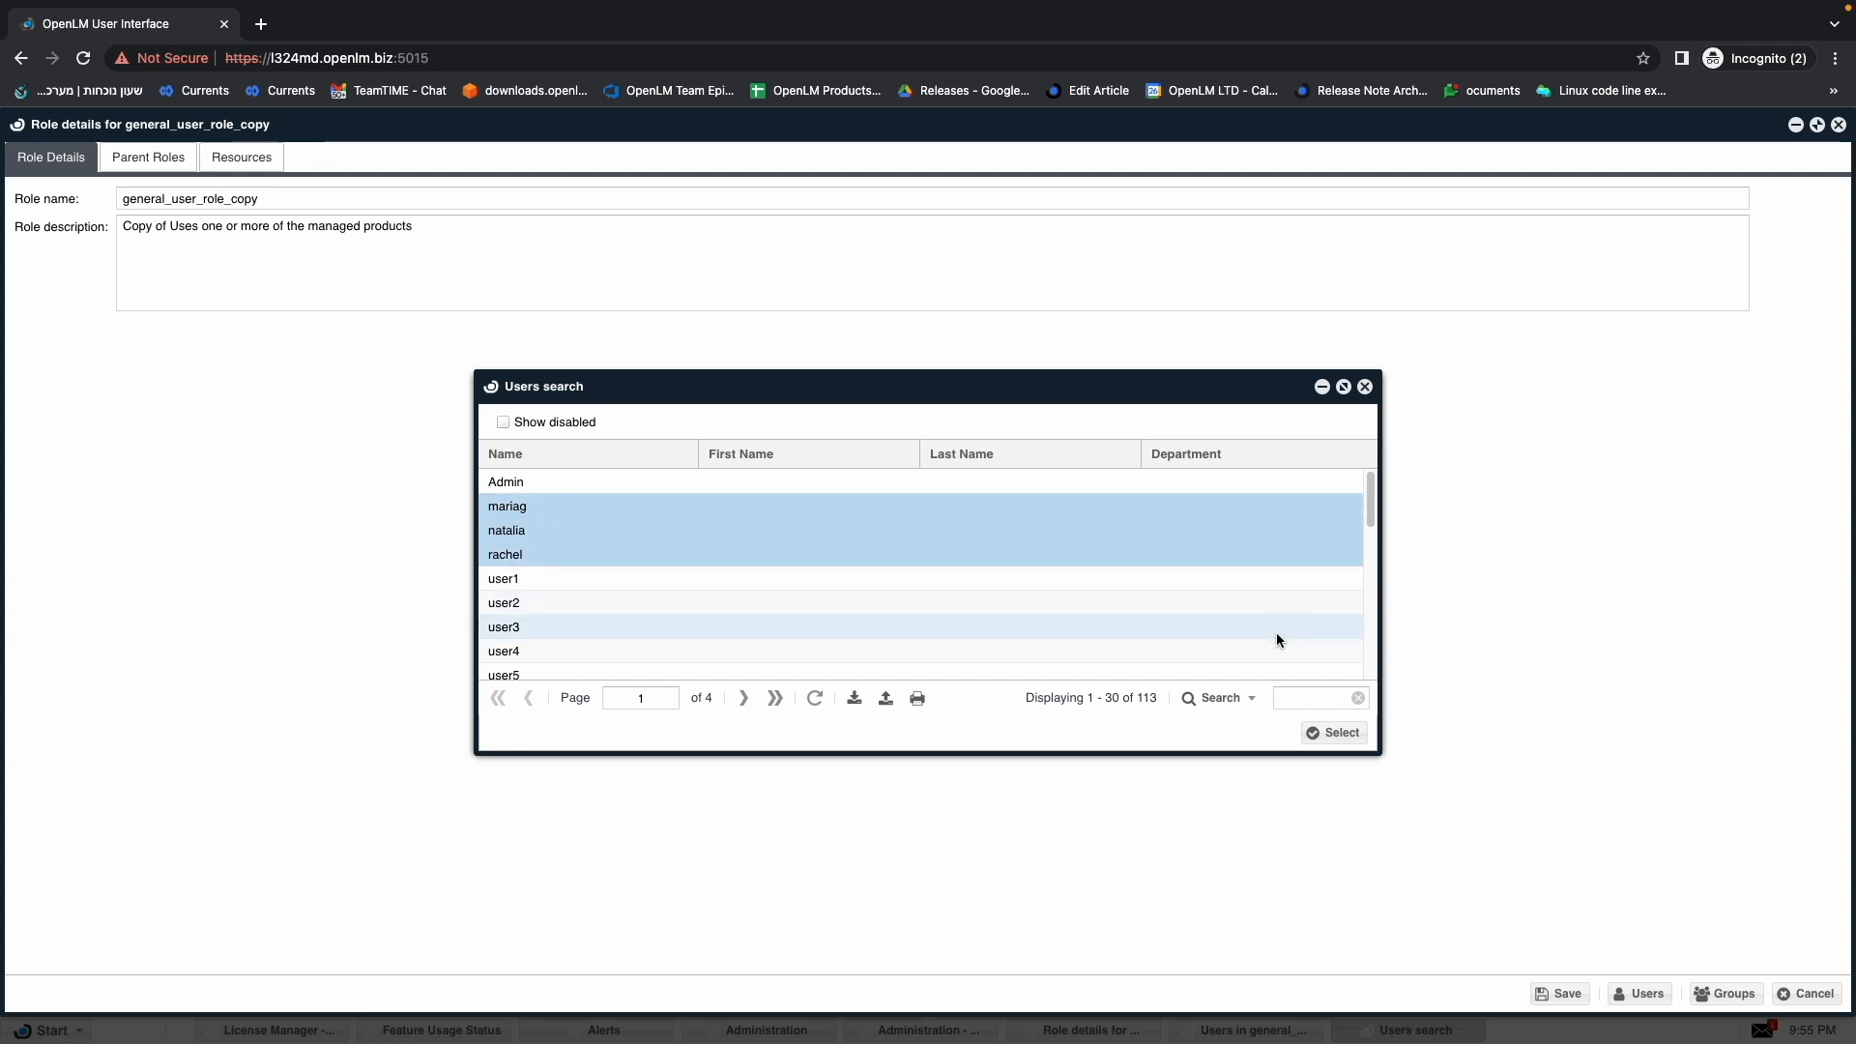
left_click(1331, 736)
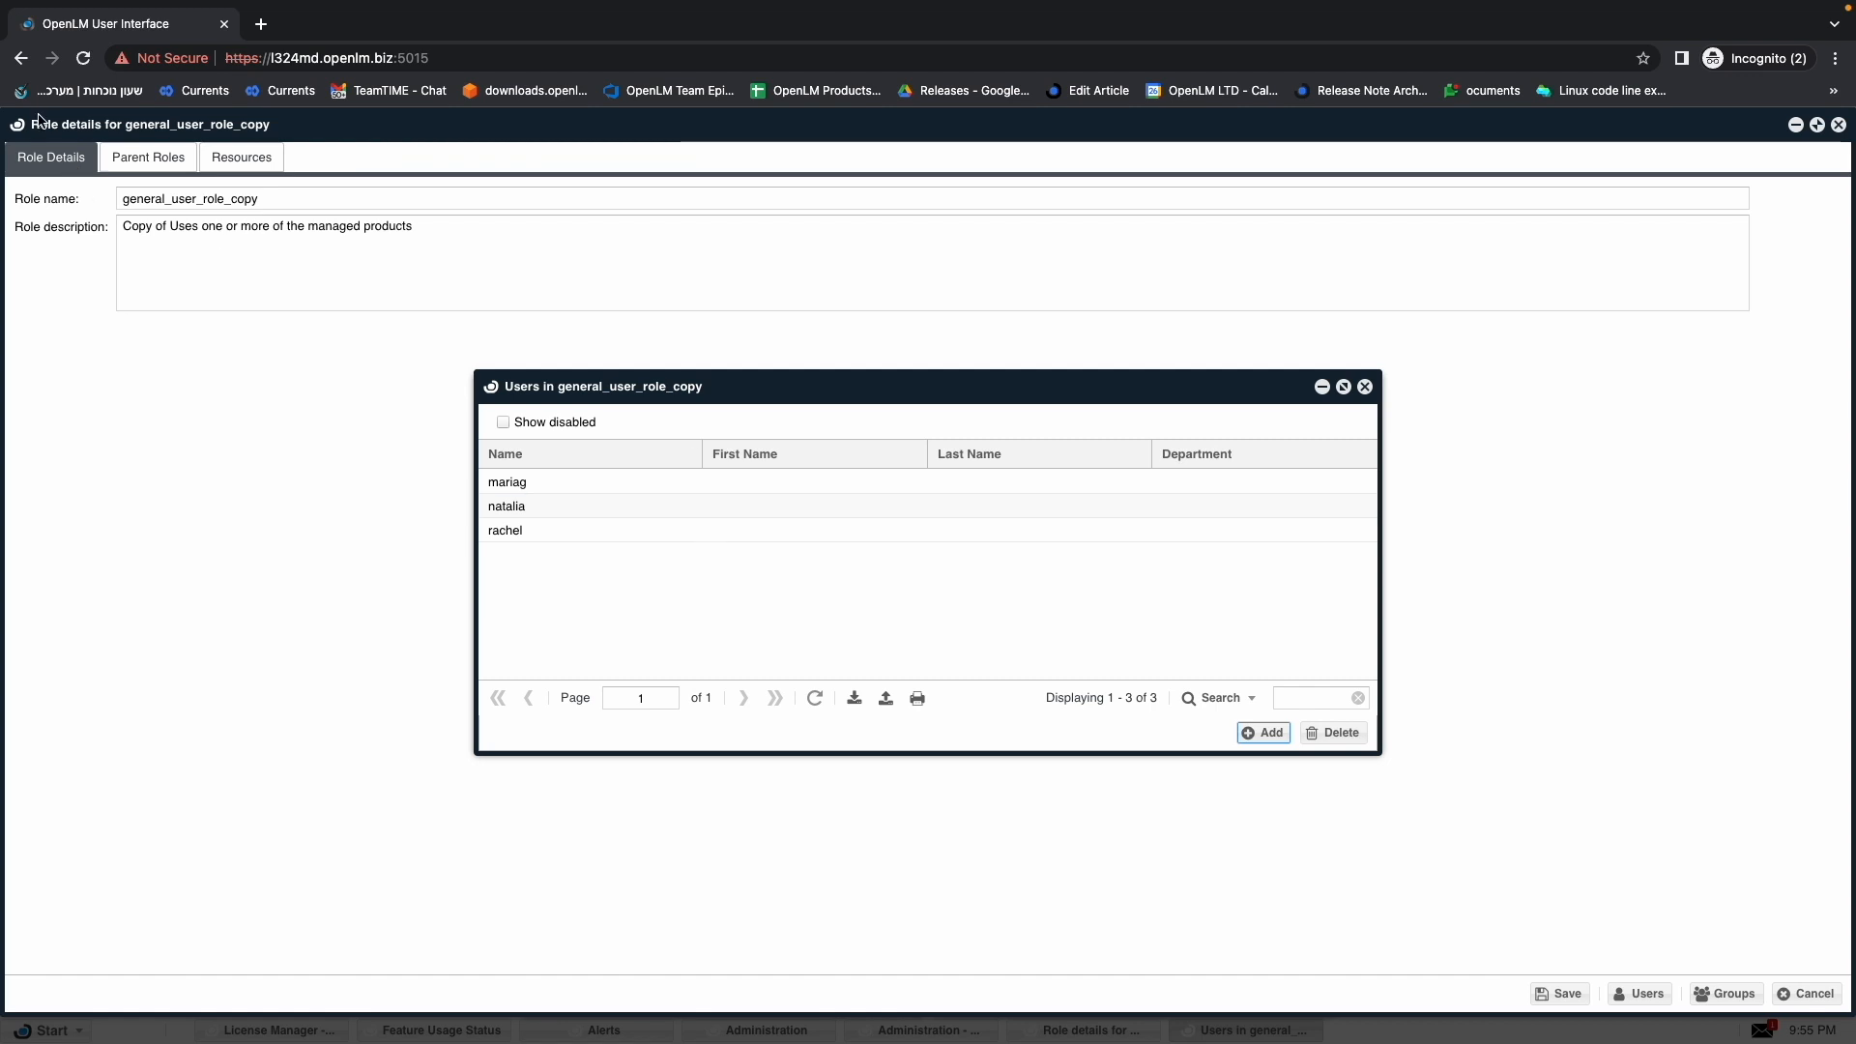
Assign the group CoMet_dlr_lics.get_lizenzen_labview_b_opt_4 to the general_user_role_copy role, picking it from the list view of groups.
left_click(58, 162)
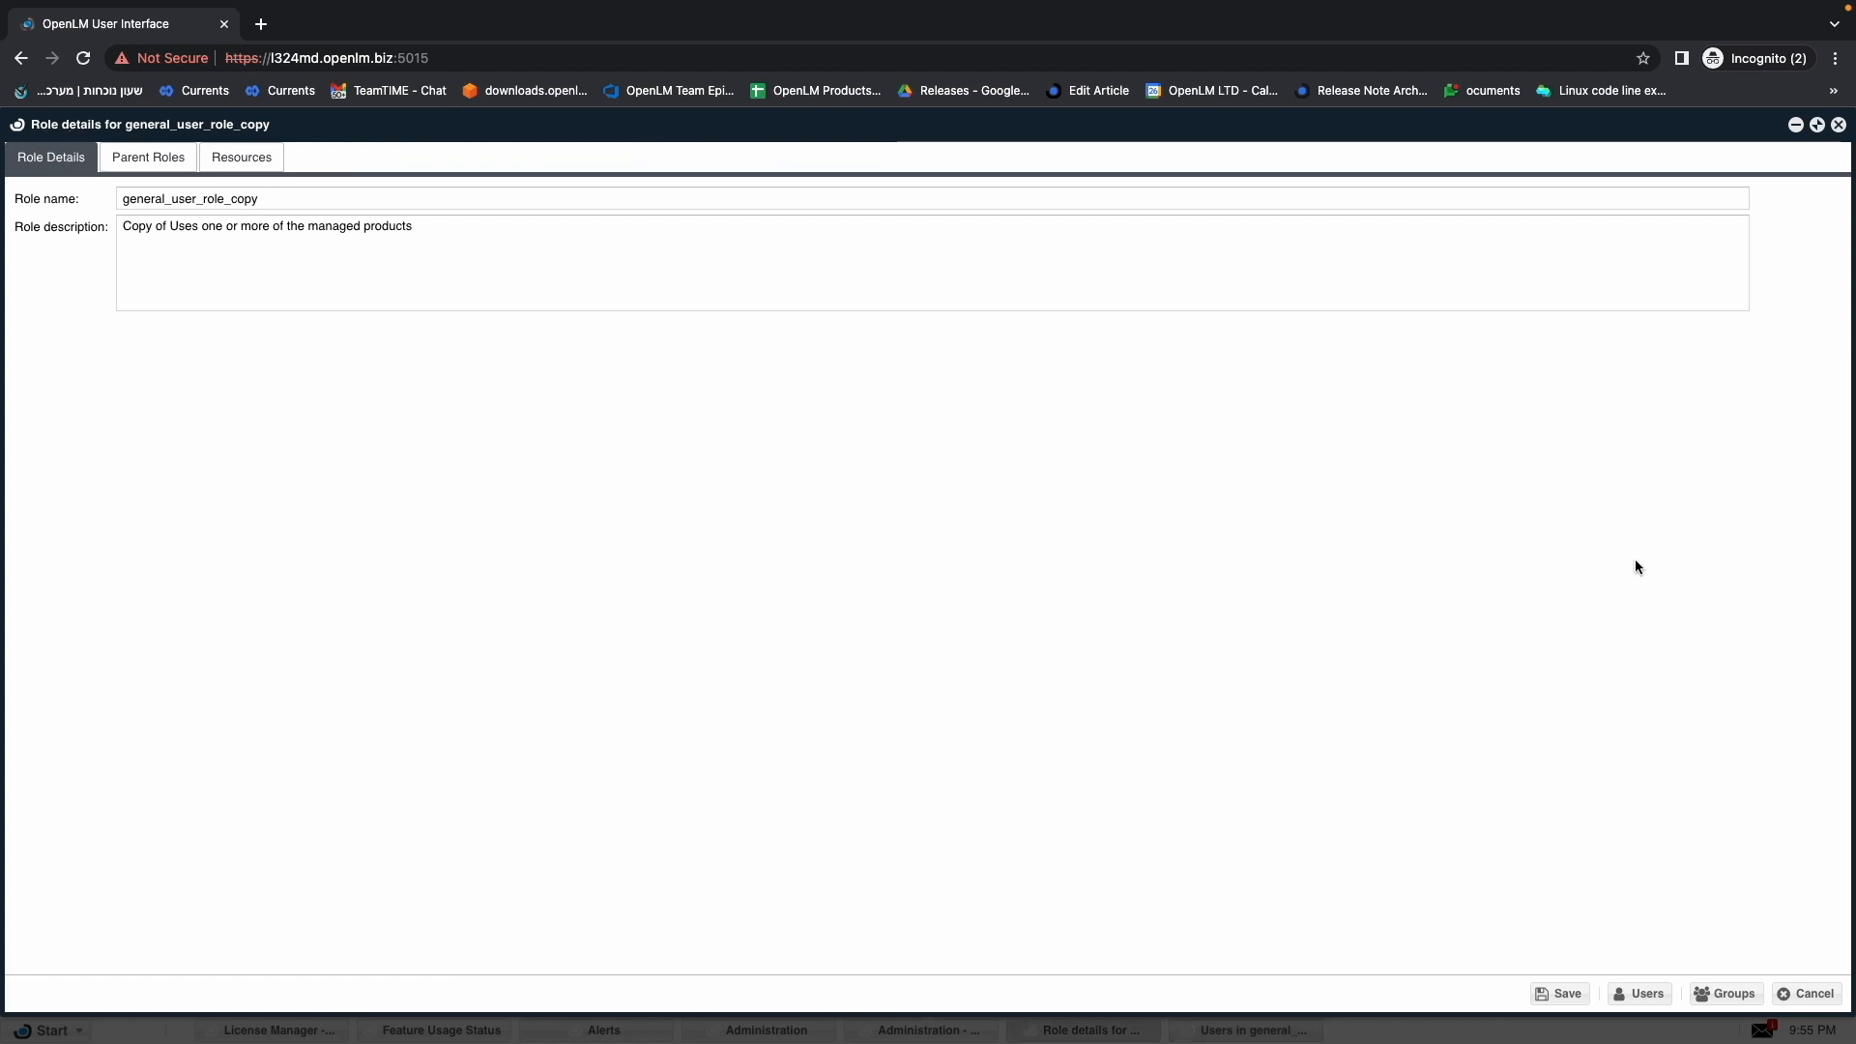
left_click(1724, 996)
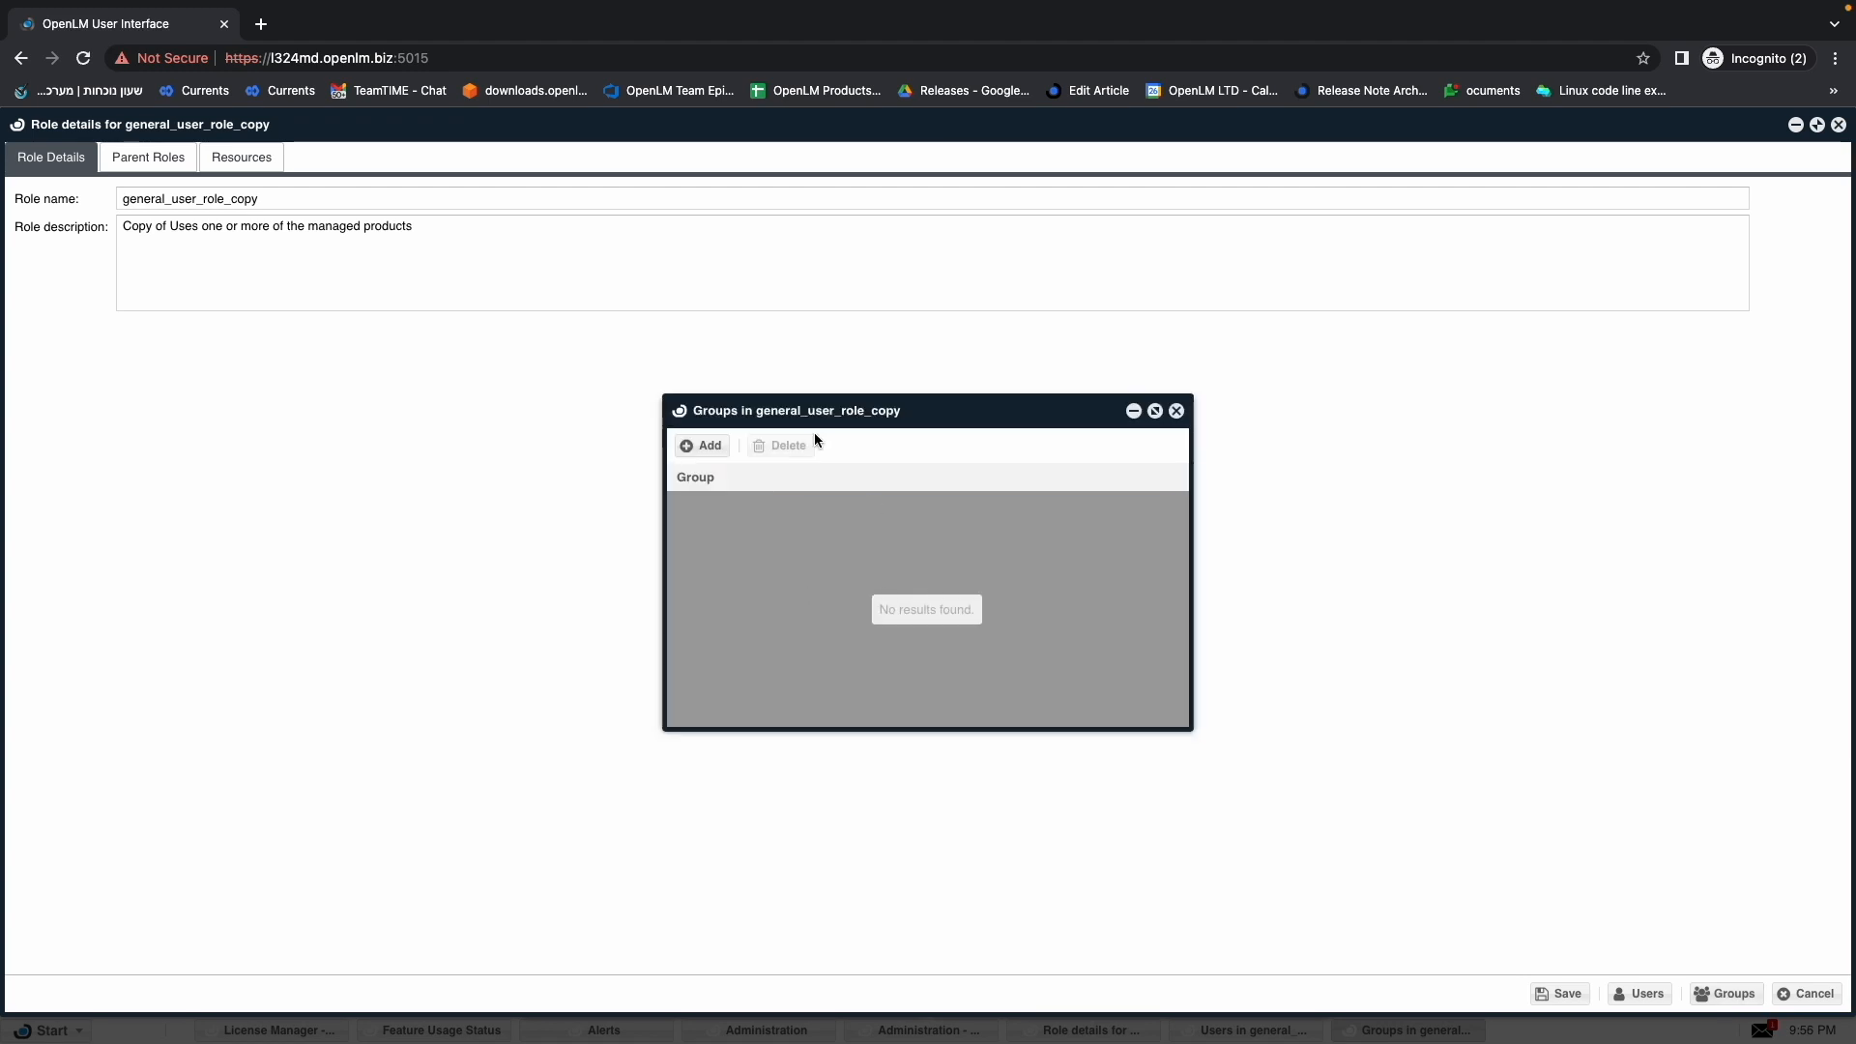
left_click(710, 450)
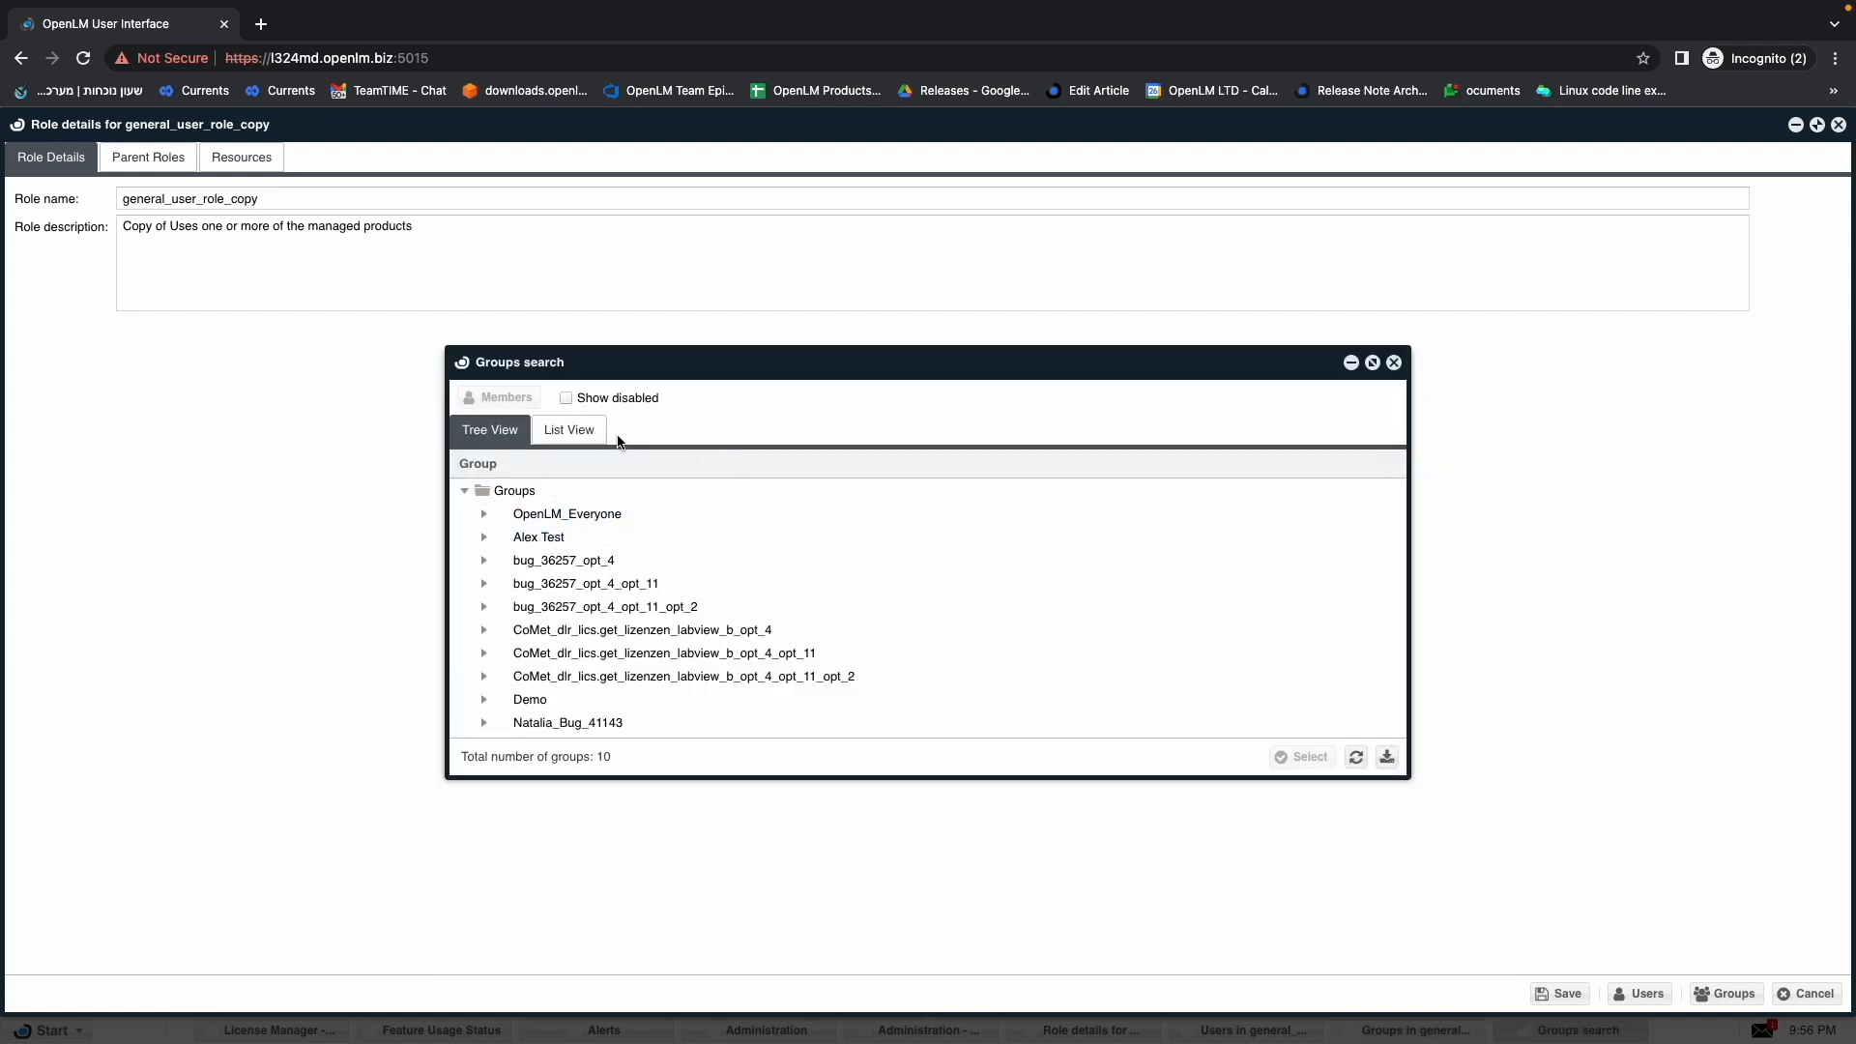
left_click(561, 435)
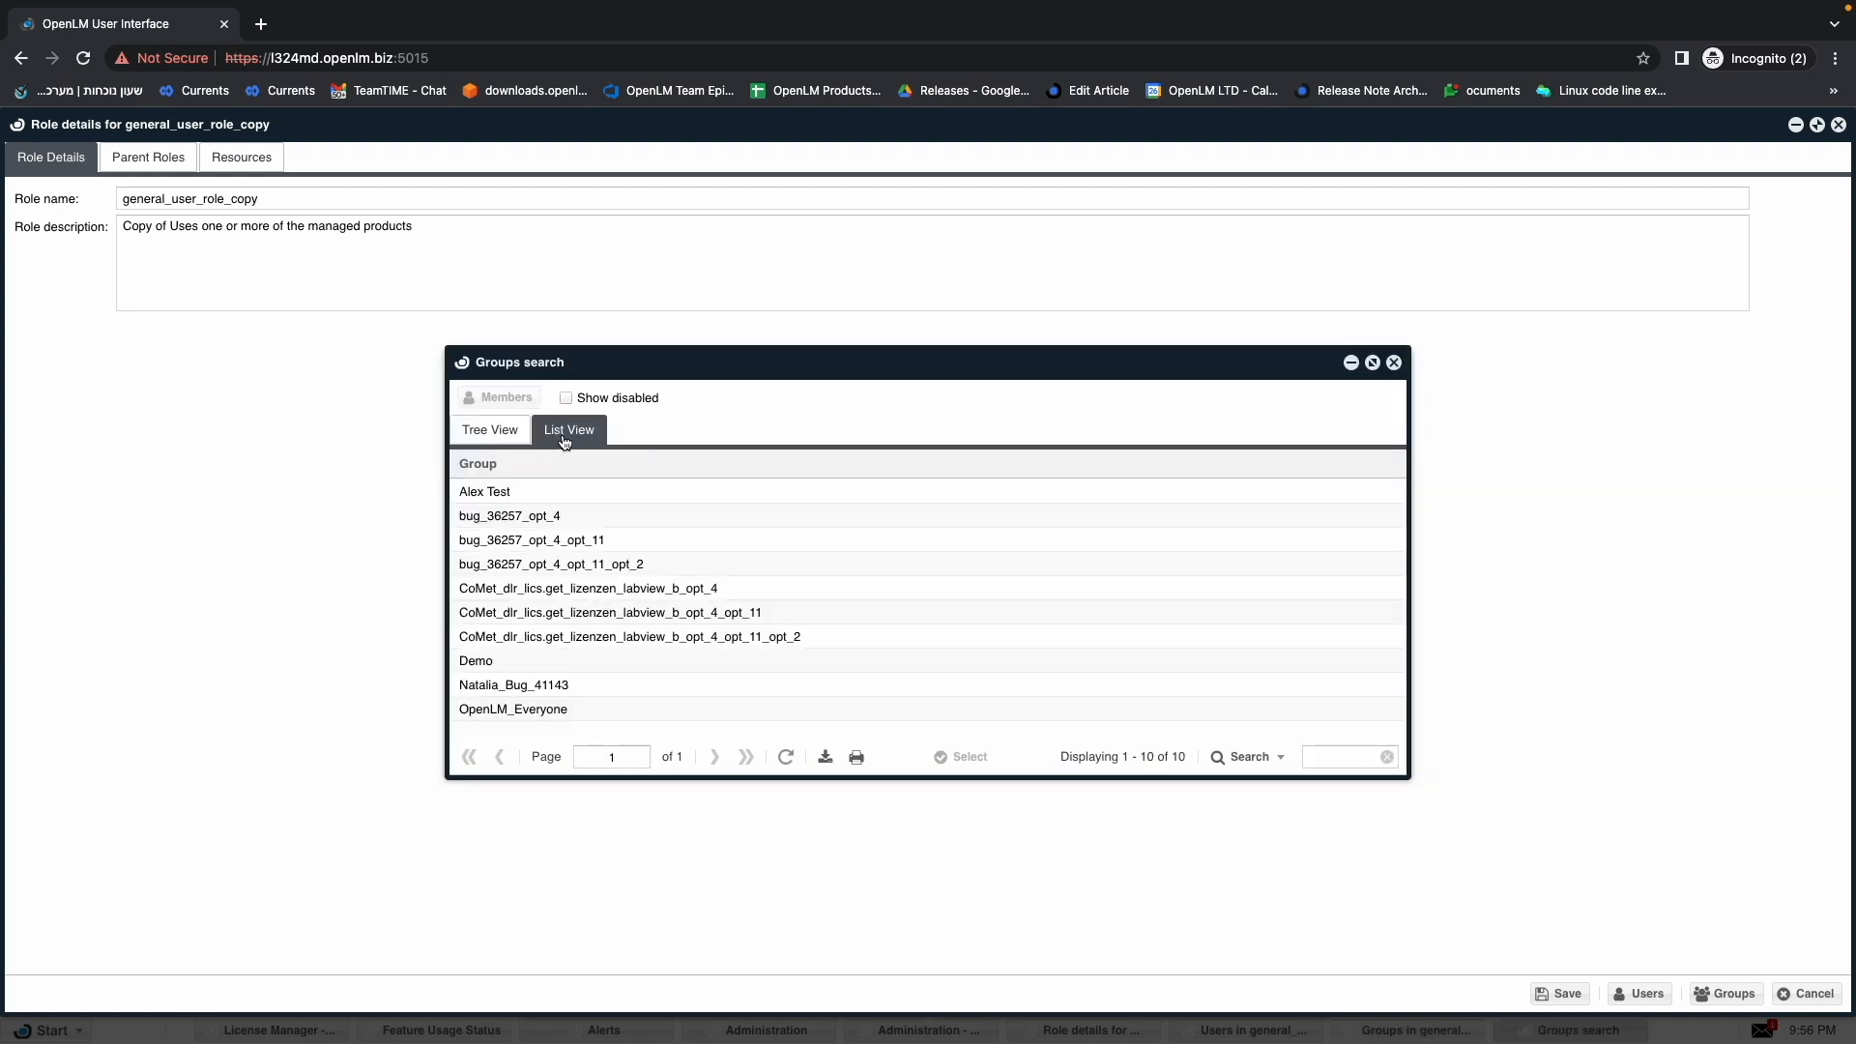
left_click(490, 429)
left_click(553, 430)
left_click(507, 540)
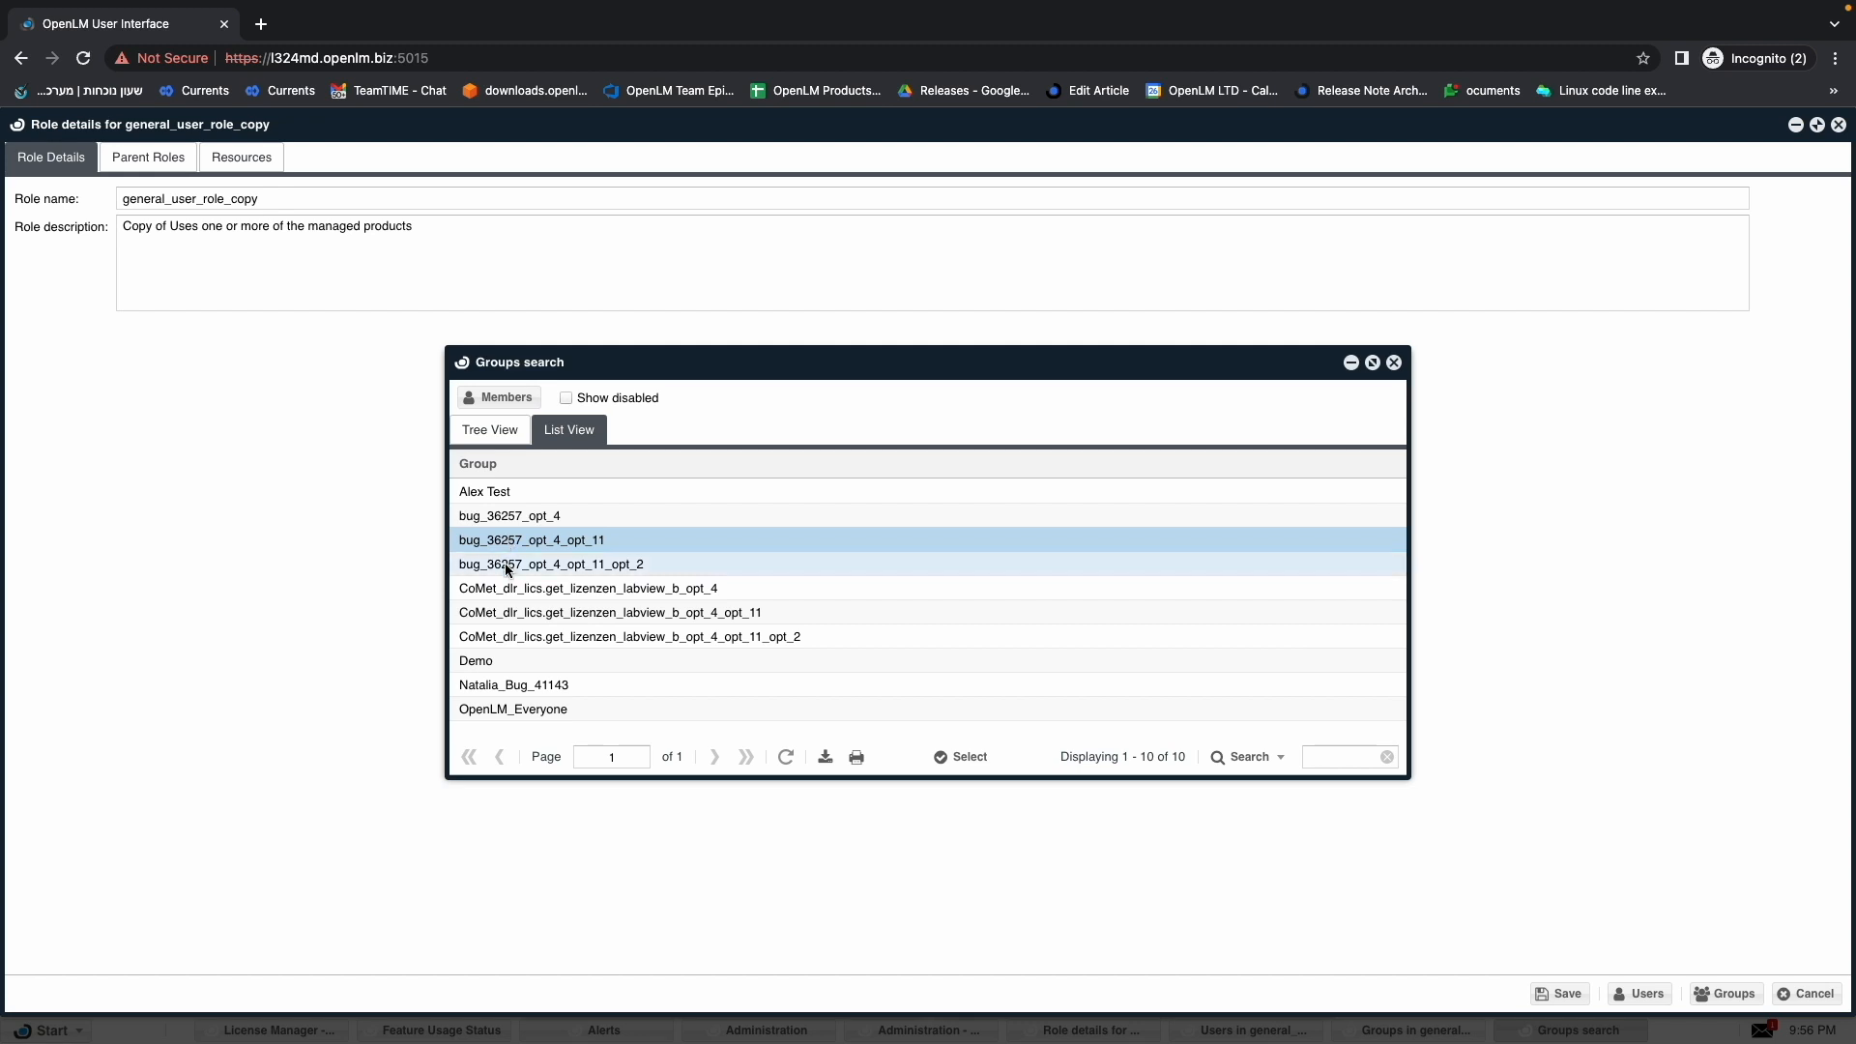
left_click(506, 564)
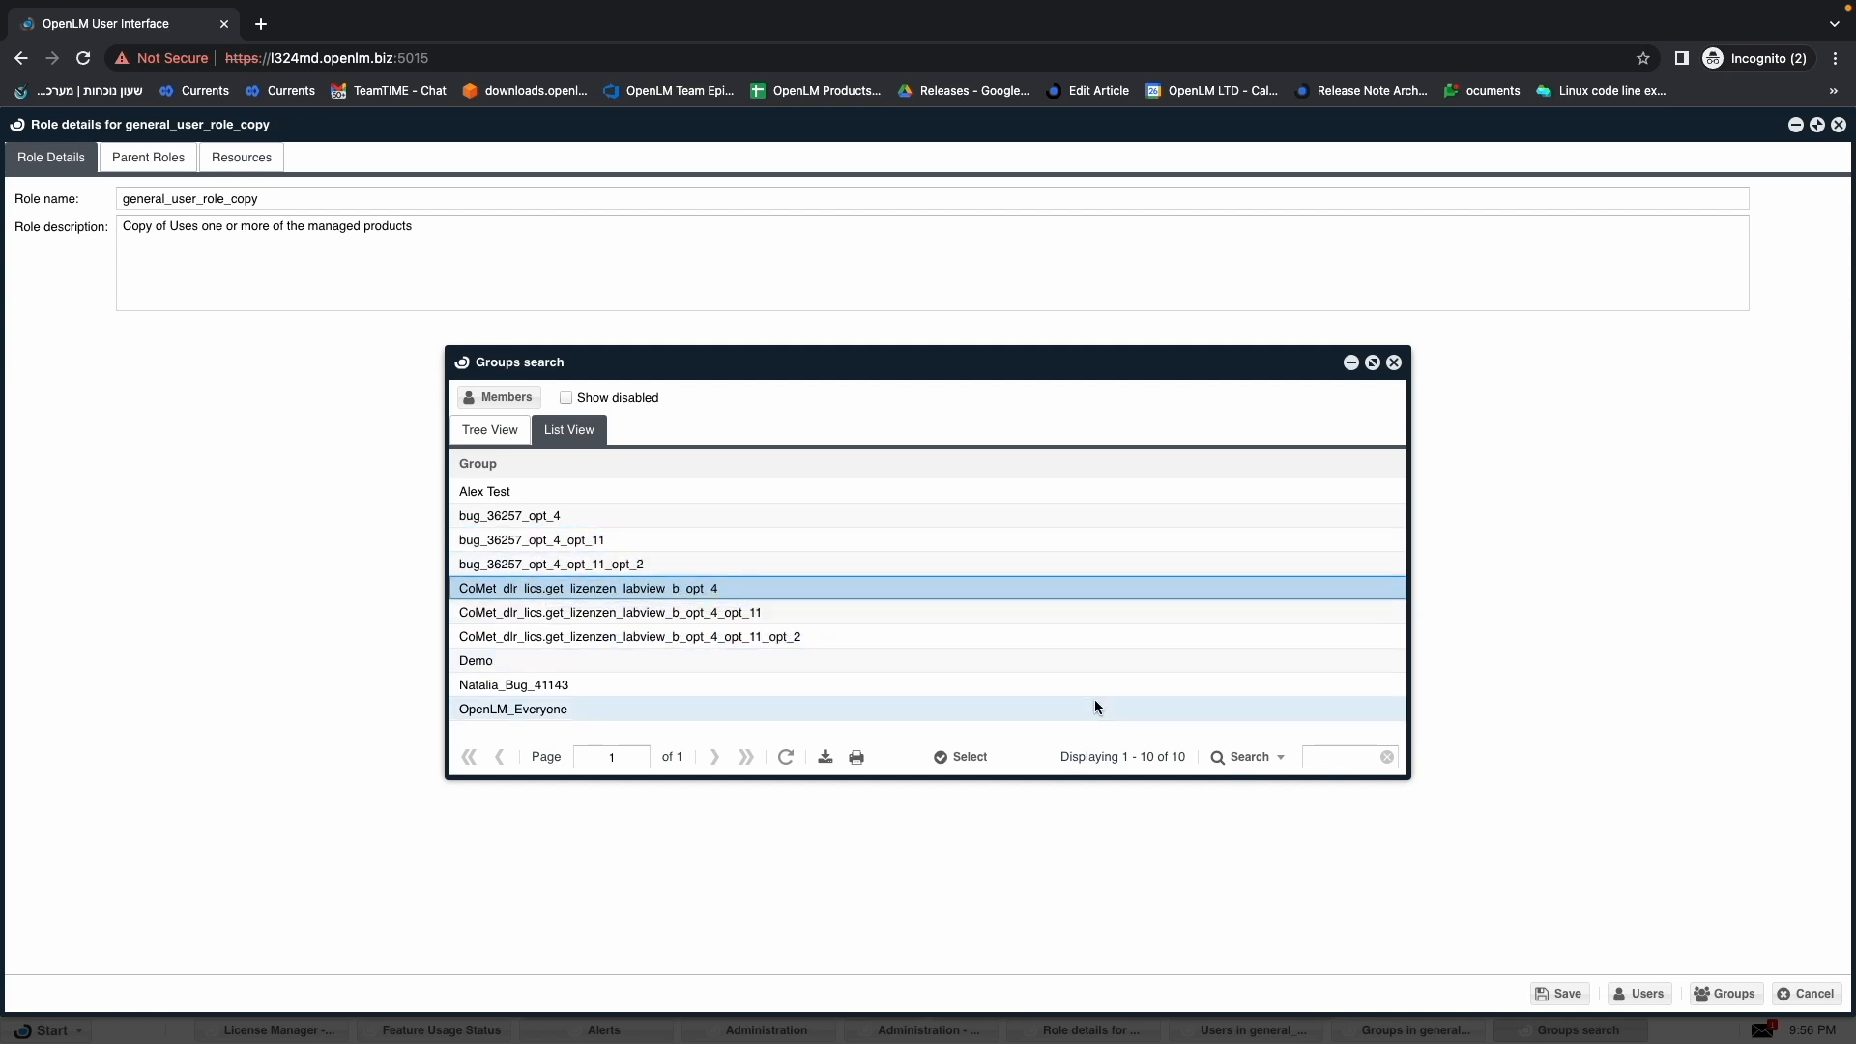
left_click(963, 756)
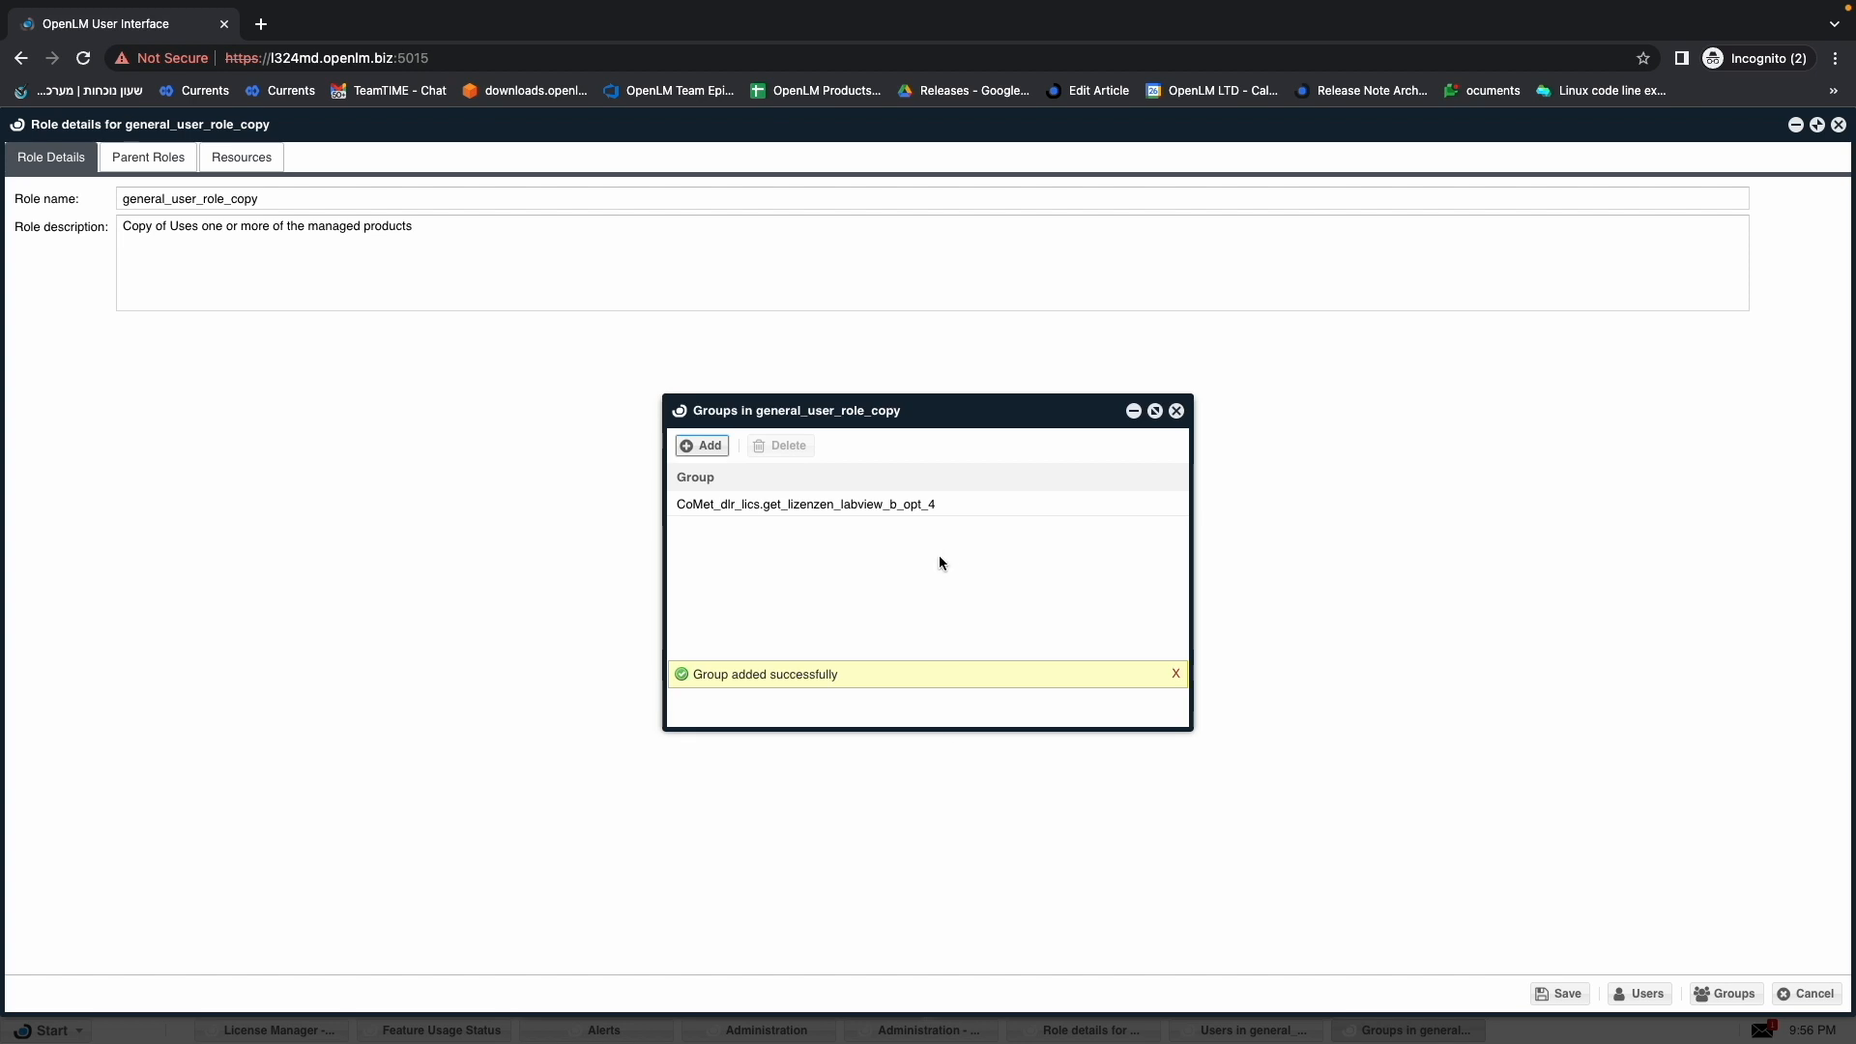
Add the group CoMet_dlr_lics.get_lizenzen_labview_b_opt_4_opt_11 to the general_user_role_copy role as well.
left_click(703, 445)
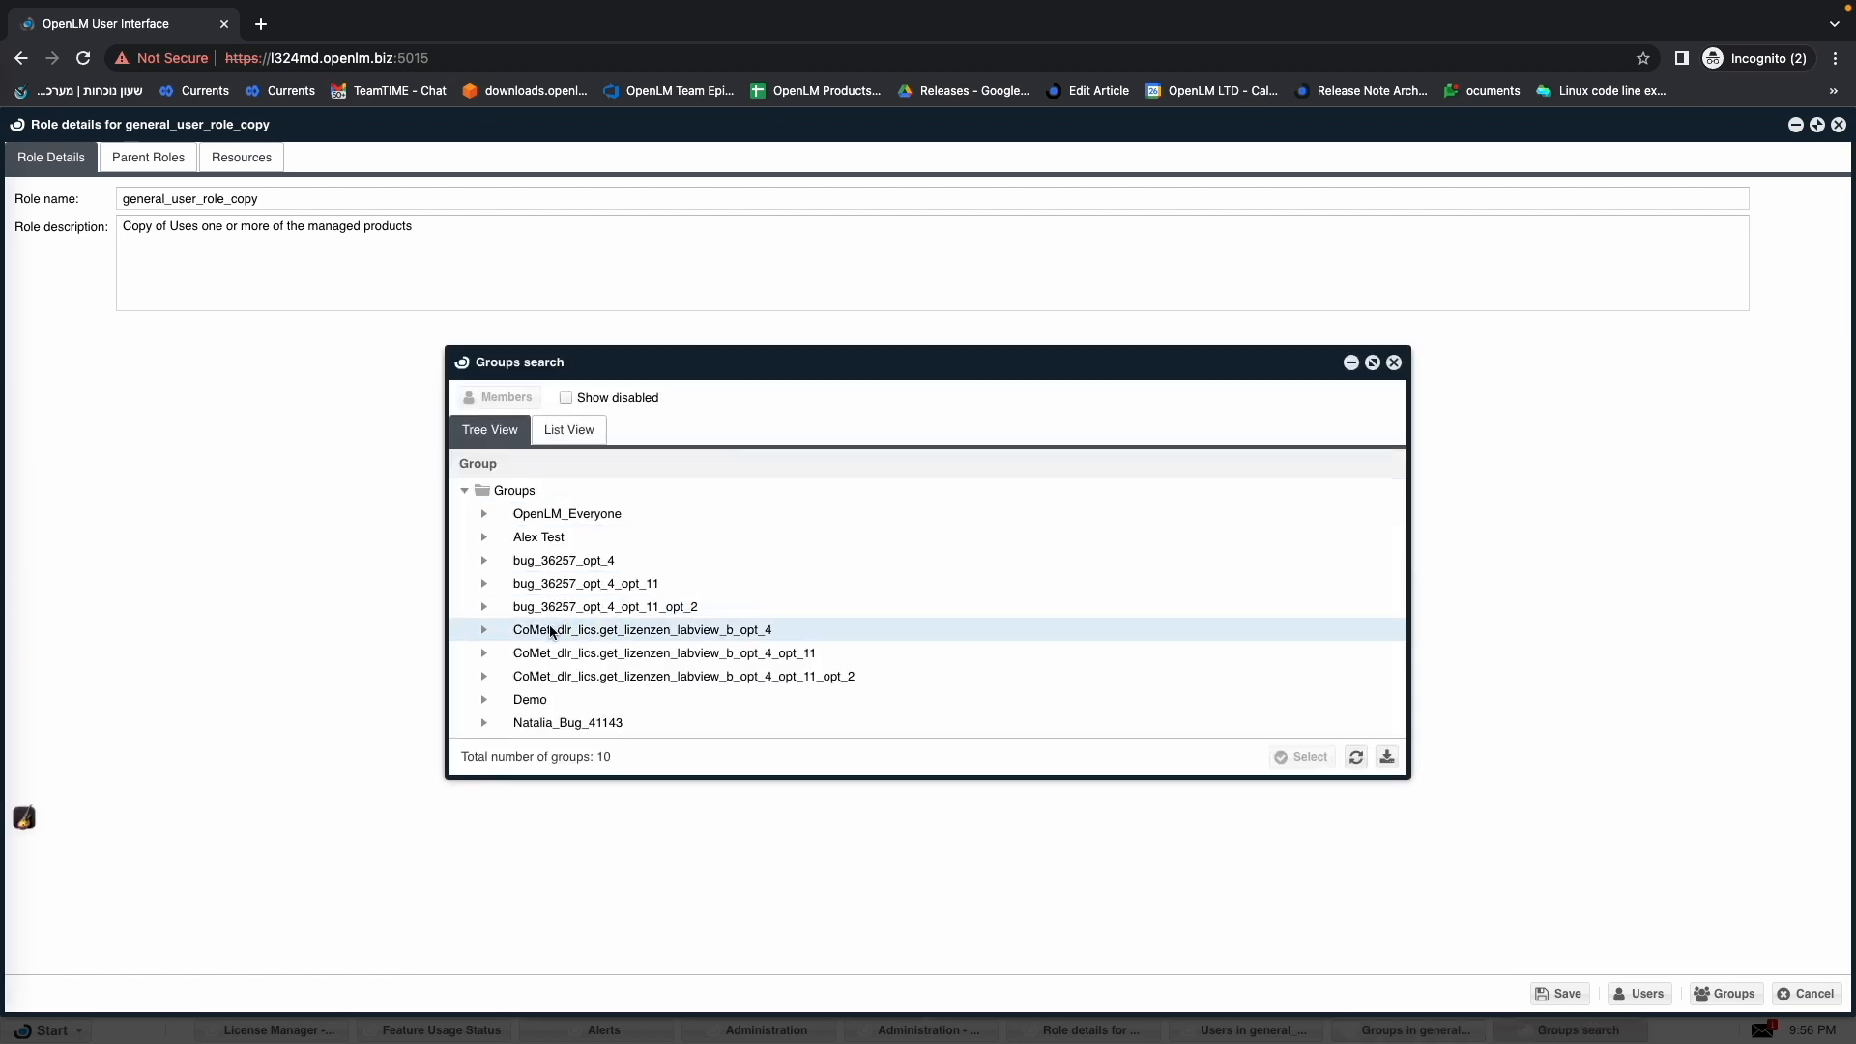
left_click(551, 653)
left_click(1302, 756)
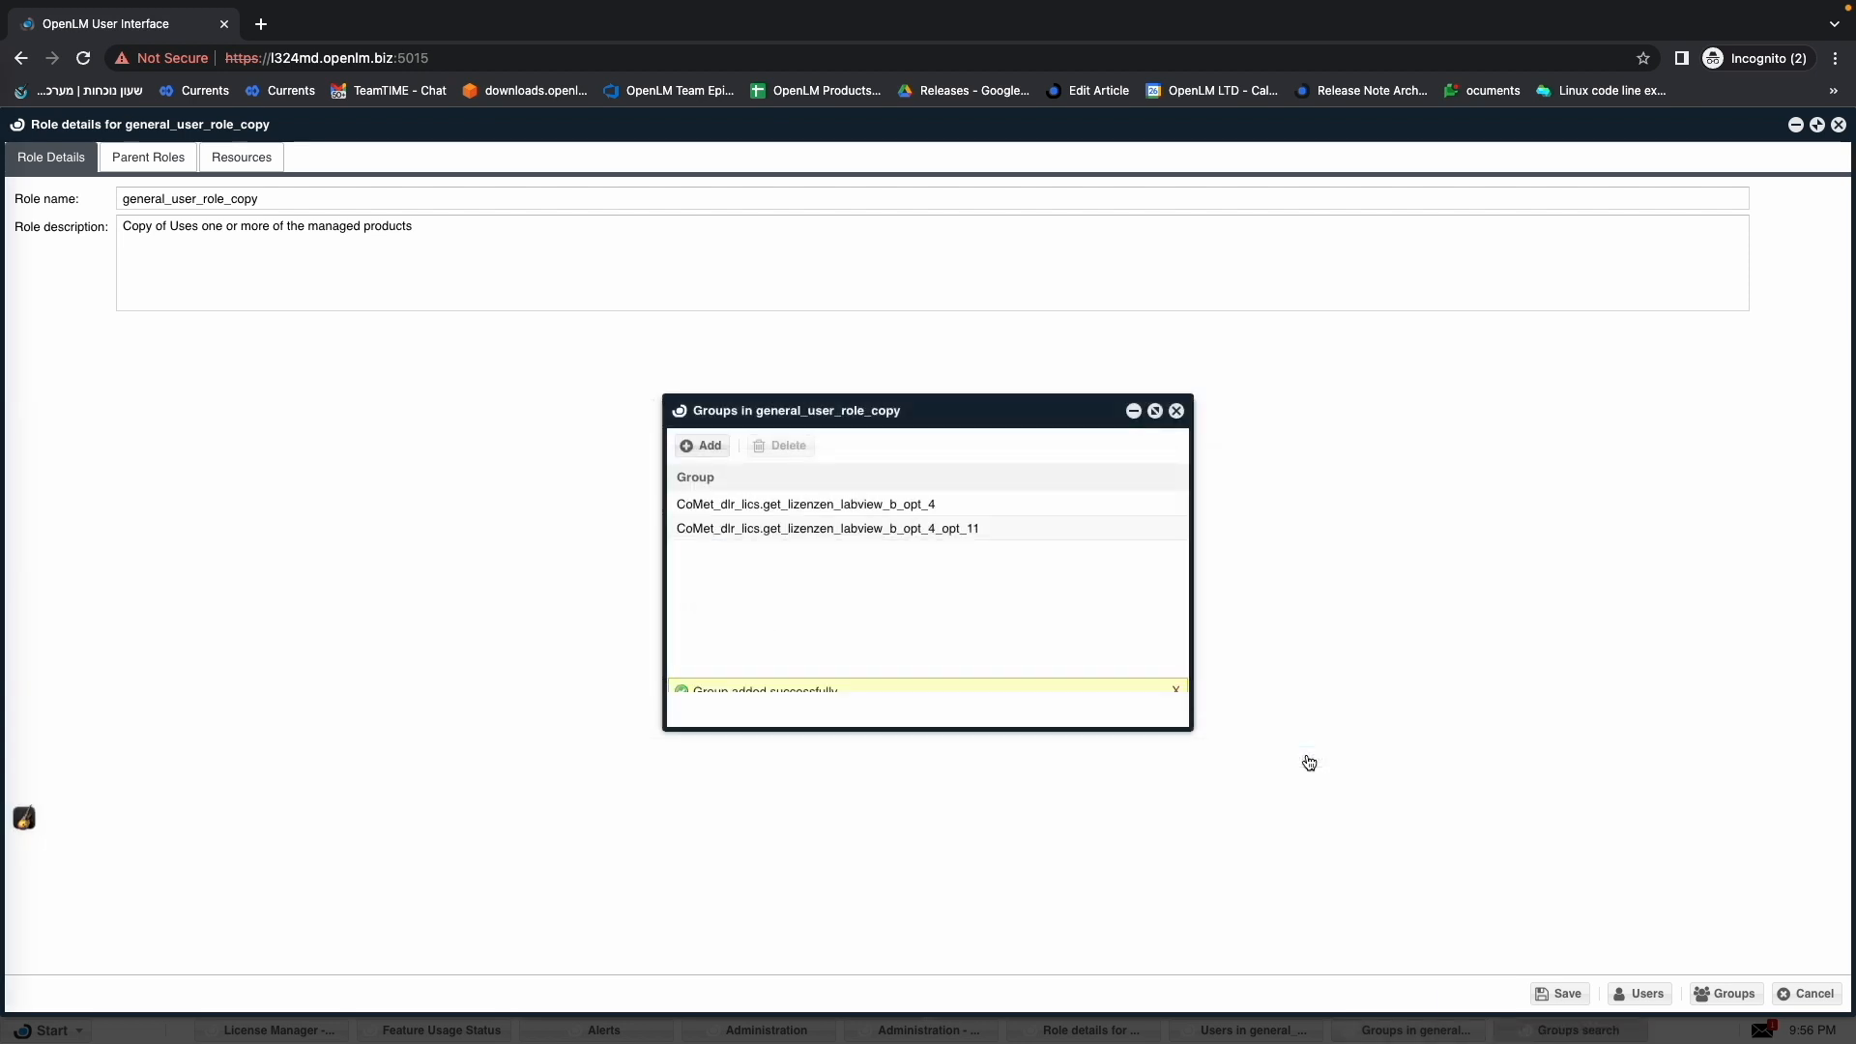